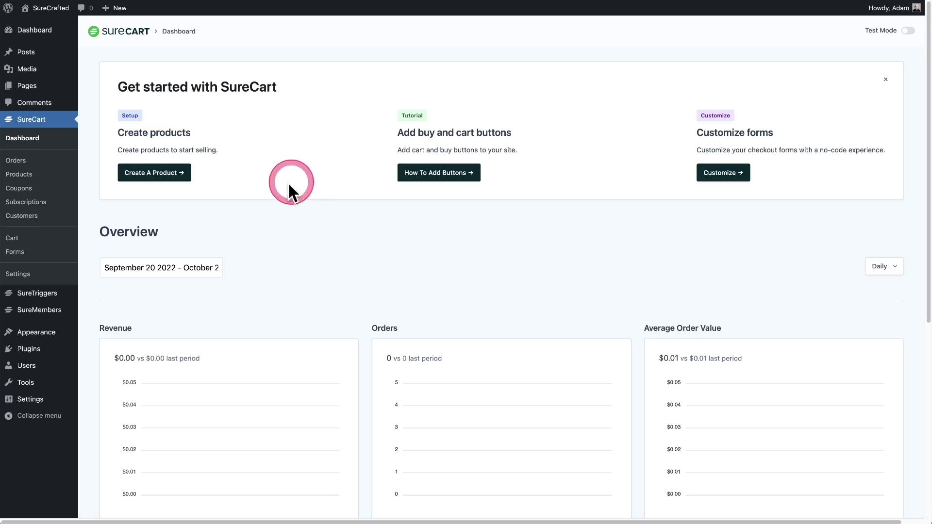
- Open SureCart's Checkout Forms list from the admin sidebar
{"action": "left_click", "coordinate": [20, 254]}
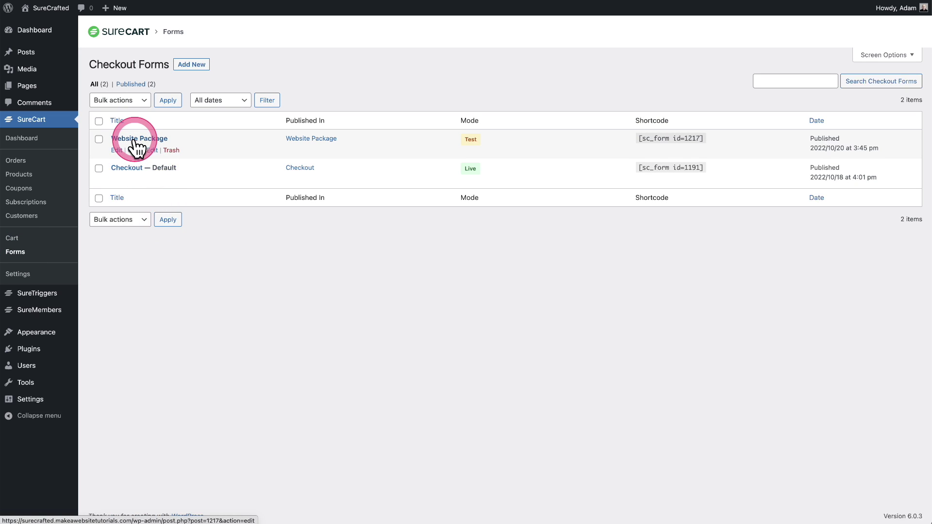
- Open the Website Package checkout form in the block editor and scroll through its fields
{"action": "left_click", "coordinate": [134, 141]}
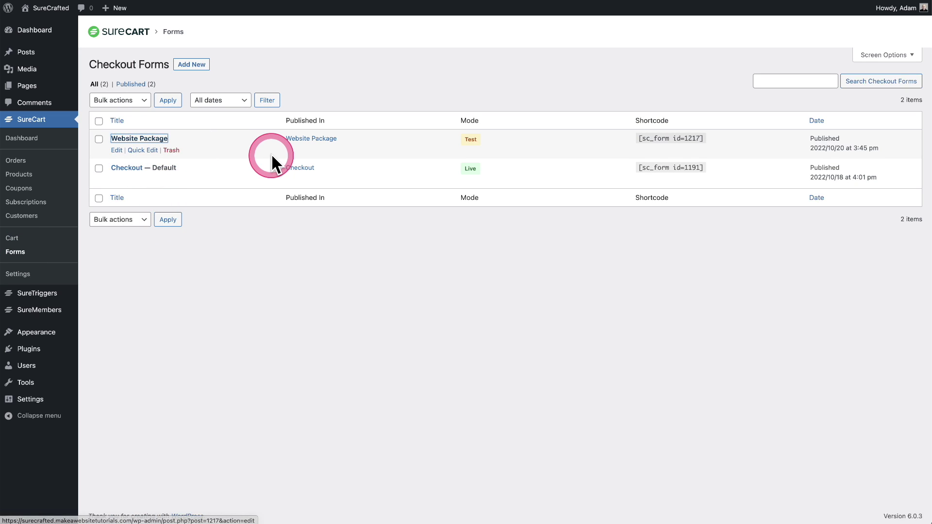
{"action": "scroll", "coordinate": [355, 165], "scroll_direction": "down", "scroll_amount": 1}
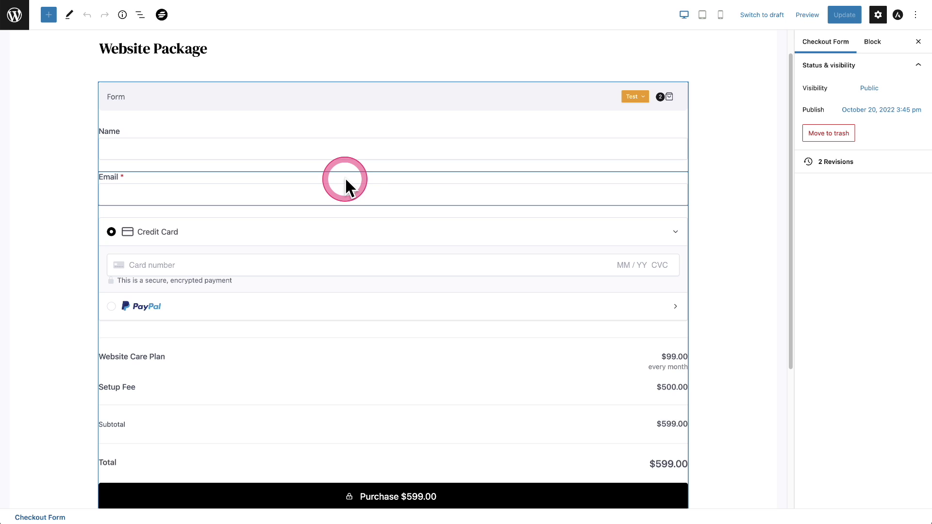
- Insert two SureCart Text Field blocks between the Name and Email fields
{"action": "left_click", "coordinate": [348, 131]}
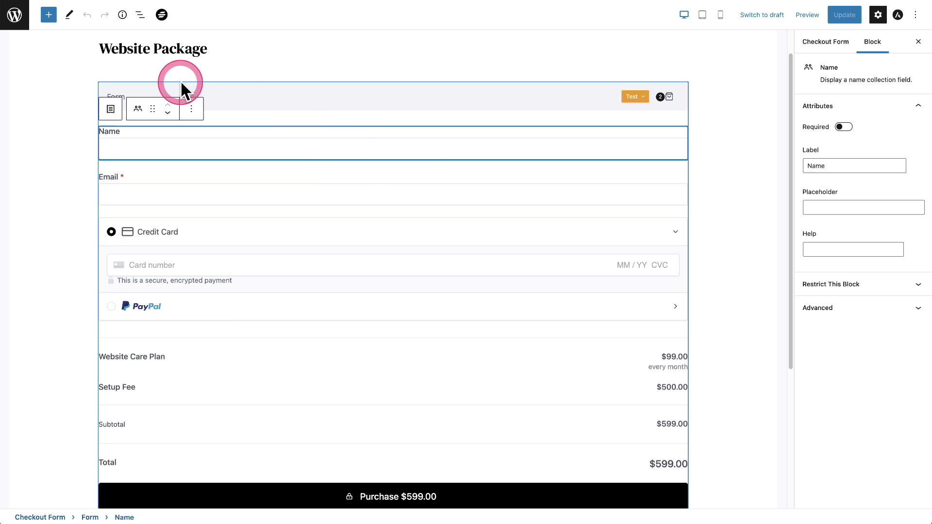
{"action": "left_click", "coordinate": [49, 15]}
{"action": "scroll", "coordinate": [83, 145], "scroll_direction": "down", "scroll_amount": 10}
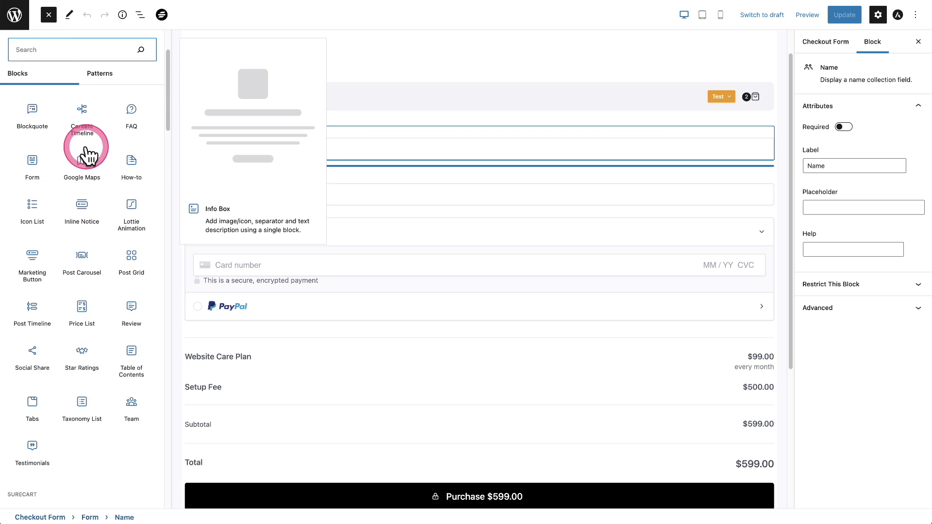
{"action": "scroll", "coordinate": [87, 148], "scroll_direction": "down", "scroll_amount": 3}
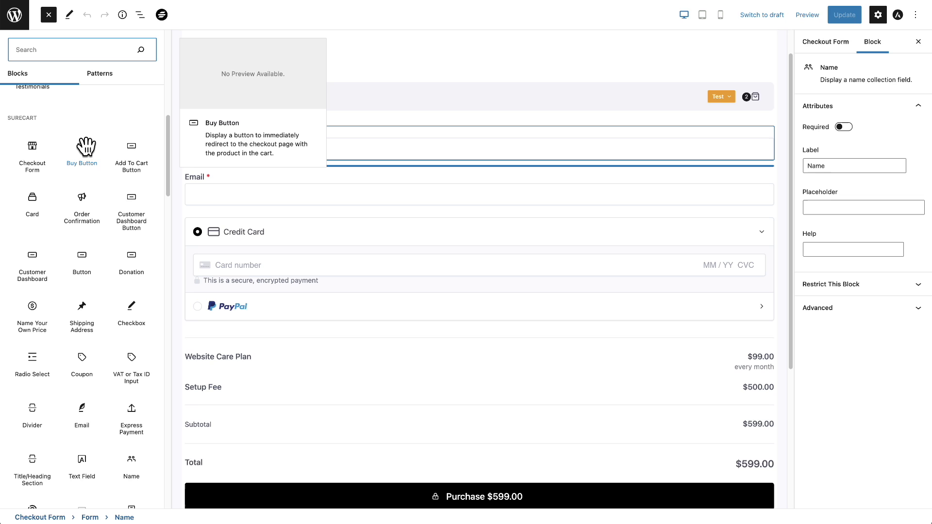
{"action": "left_click", "coordinate": [86, 147]}
{"action": "scroll", "coordinate": [86, 147], "scroll_direction": "down", "scroll_amount": 3}
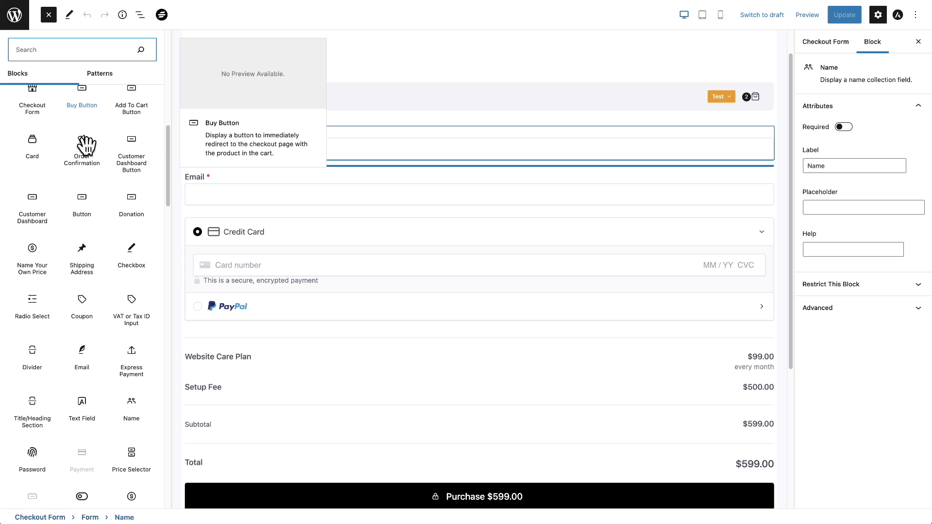
{"action": "scroll", "coordinate": [86, 145], "scroll_direction": "down", "scroll_amount": 2}
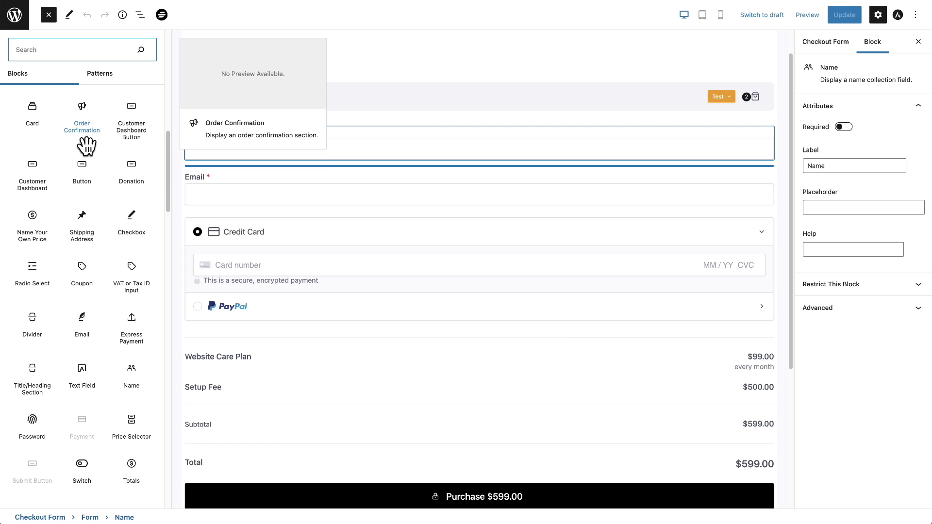
{"action": "scroll", "coordinate": [87, 145], "scroll_direction": "down", "scroll_amount": 3}
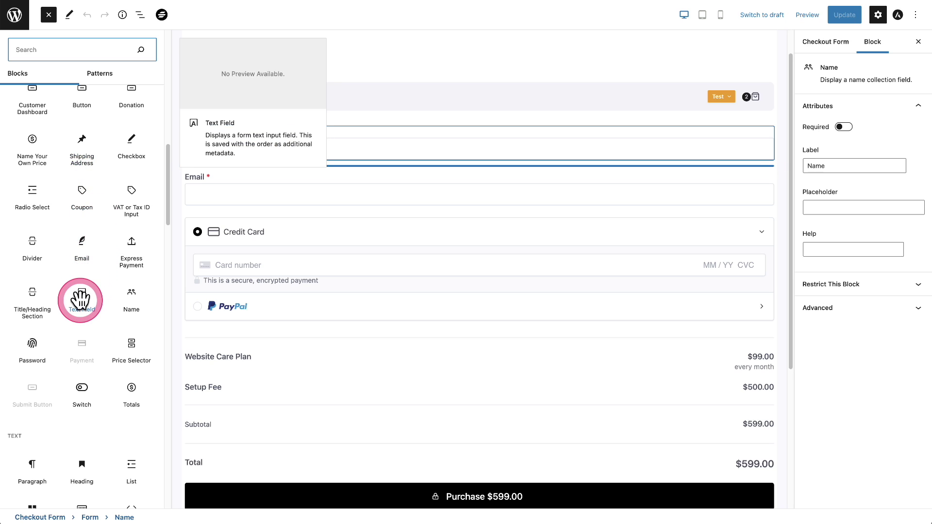
{"action": "left_click", "coordinate": [81, 301]}
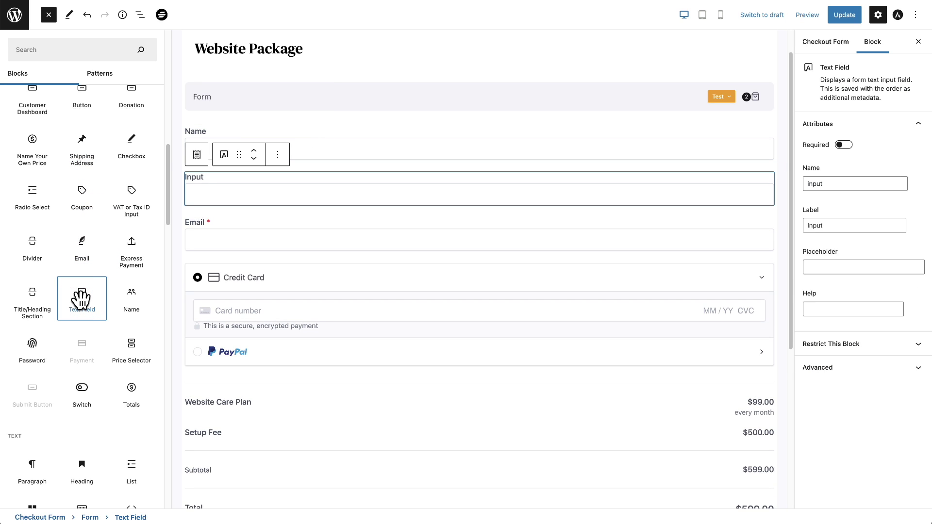
{"action": "left_click", "coordinate": [82, 301]}
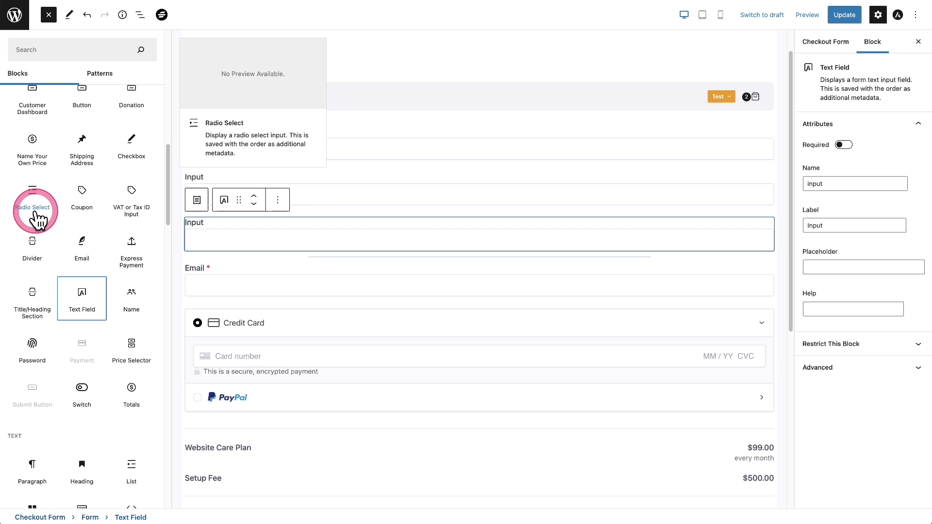
- Add a Radio Select block and move it up to sit directly under Name
{"action": "left_click", "coordinate": [31, 197]}
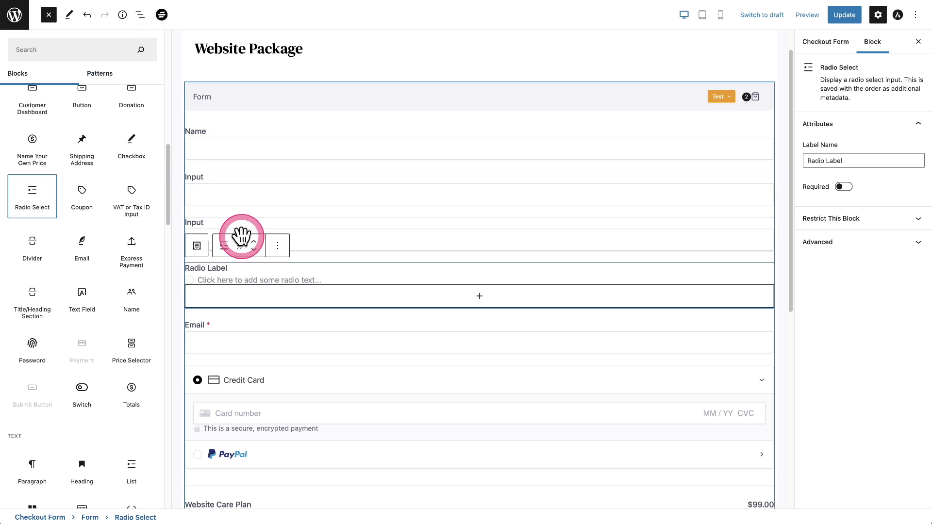
{"action": "left_click", "coordinate": [253, 245]}
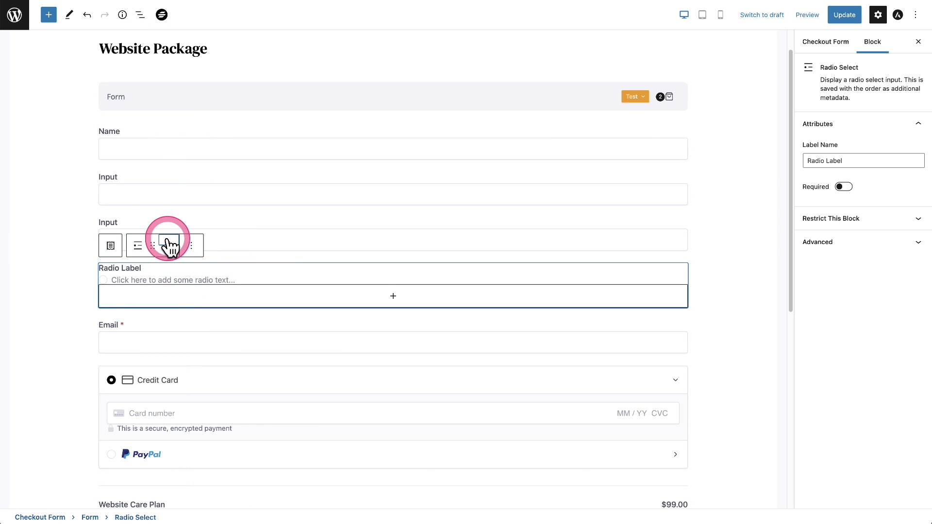
{"action": "left_click", "coordinate": [167, 242]}
{"action": "left_click", "coordinate": [168, 230]}
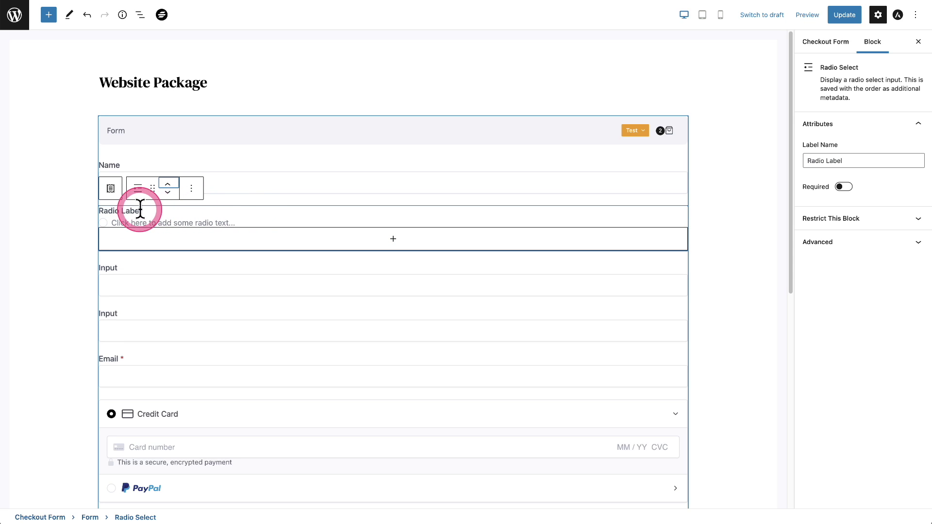
{"action": "left_click", "coordinate": [170, 208]}
- Set the Radio Select label to 'What best describes you?' and turn on Required
{"action": "left_click", "coordinate": [859, 223]}
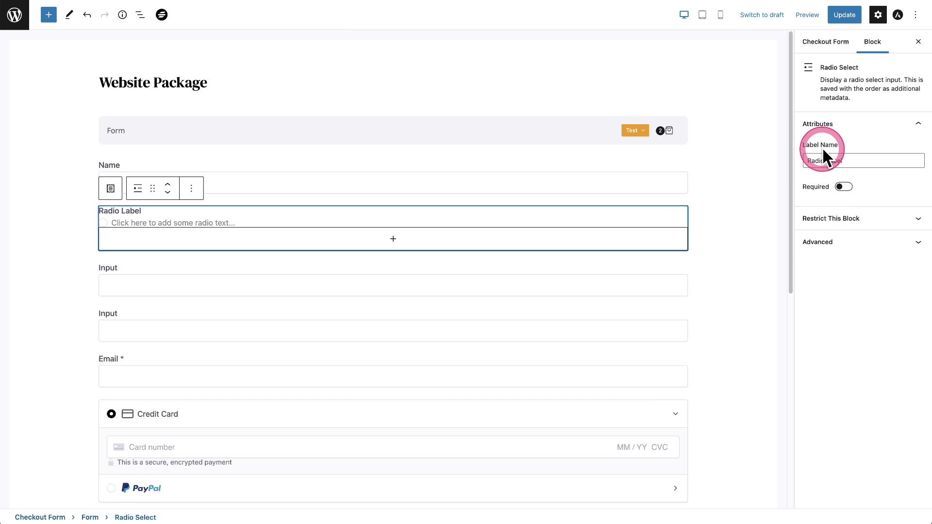
{"action": "triple_click", "coordinate": [850, 160]}
{"action": "type", "text": "What best describes you?"}
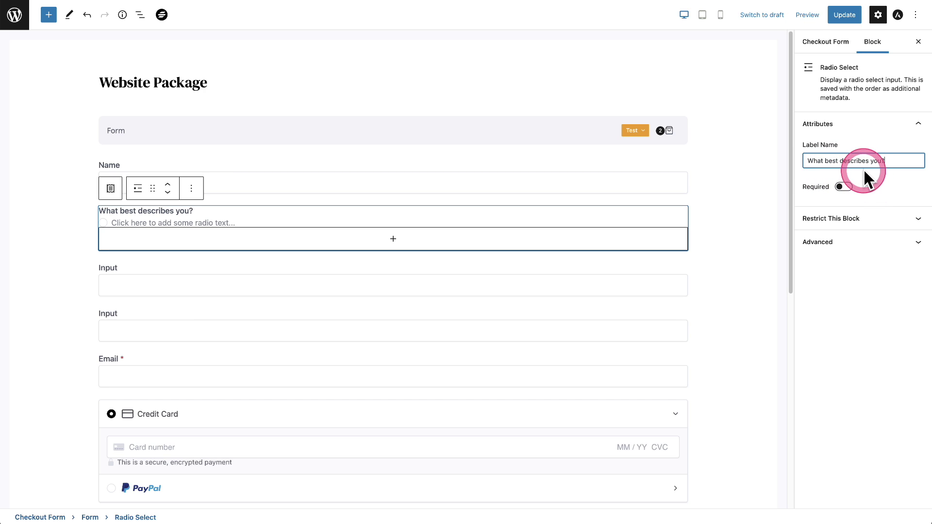
{"action": "left_click", "coordinate": [844, 187]}
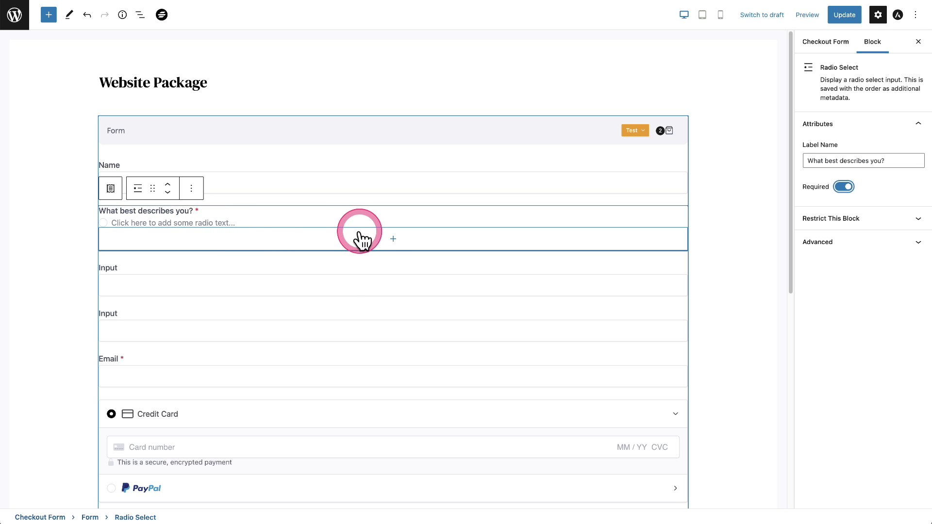
- Add two more Radio options so the group holds three empty answers
{"action": "left_click", "coordinate": [129, 221]}
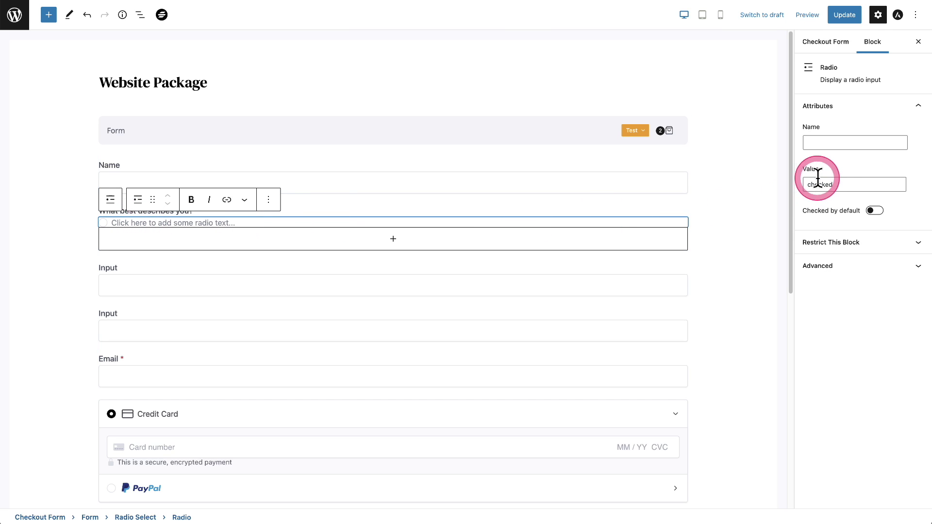
{"action": "left_click", "coordinate": [394, 238]}
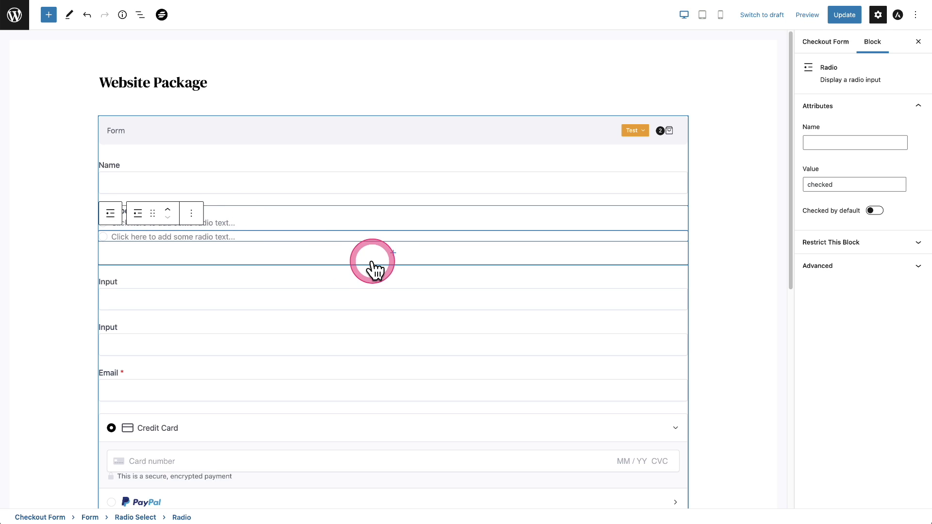
{"action": "left_click", "coordinate": [393, 253]}
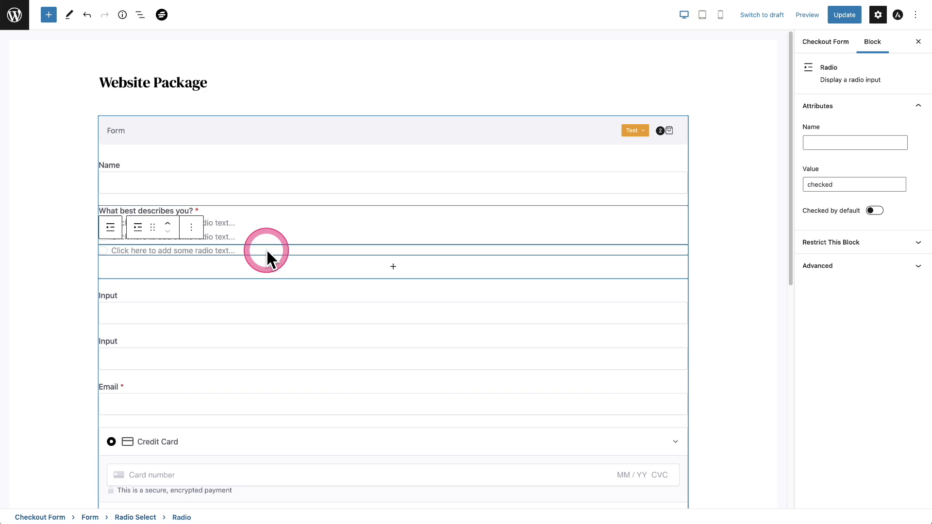
{"action": "left_click", "coordinate": [265, 221]}
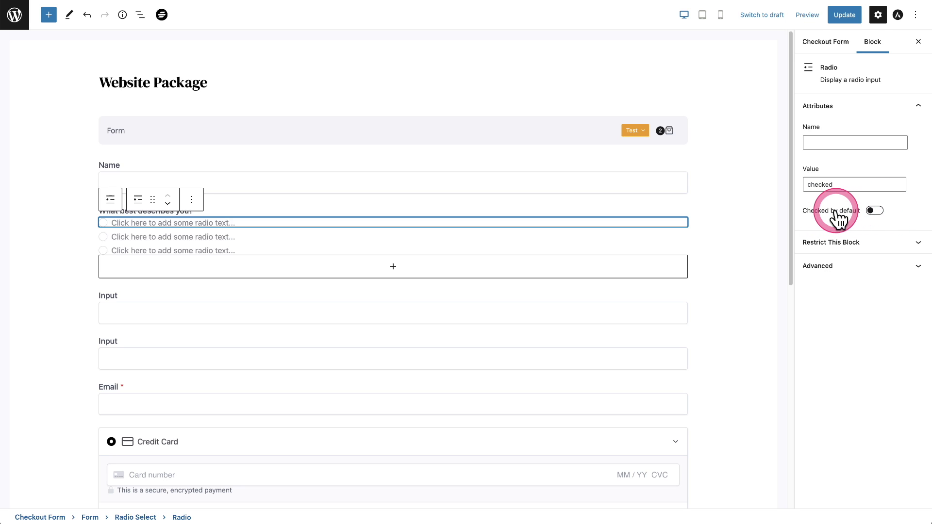
- Set the first radio option's Name to 'Website Creator' and its Value to 'yes'
{"action": "left_click", "coordinate": [239, 230]}
{"action": "left_click", "coordinate": [241, 222]}
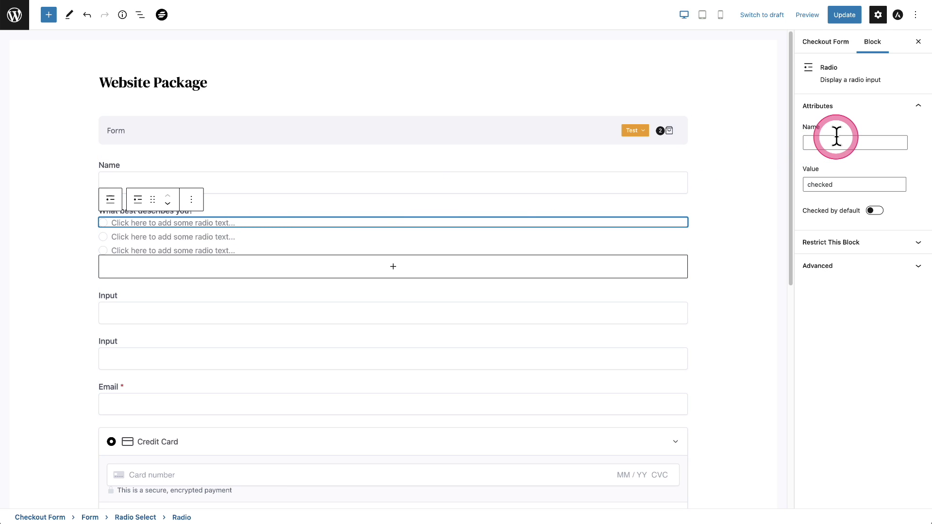
{"action": "left_click", "coordinate": [822, 144]}
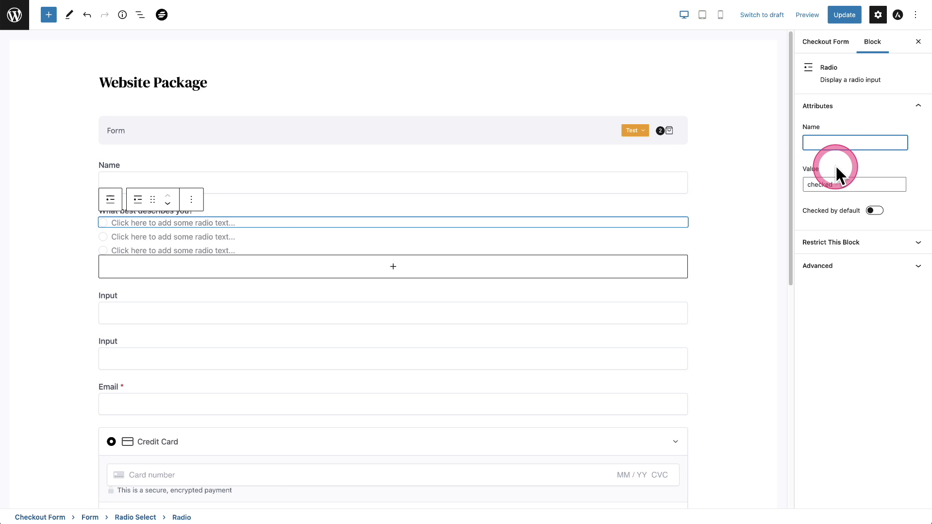
{"action": "type", "text": "Website Creator"}
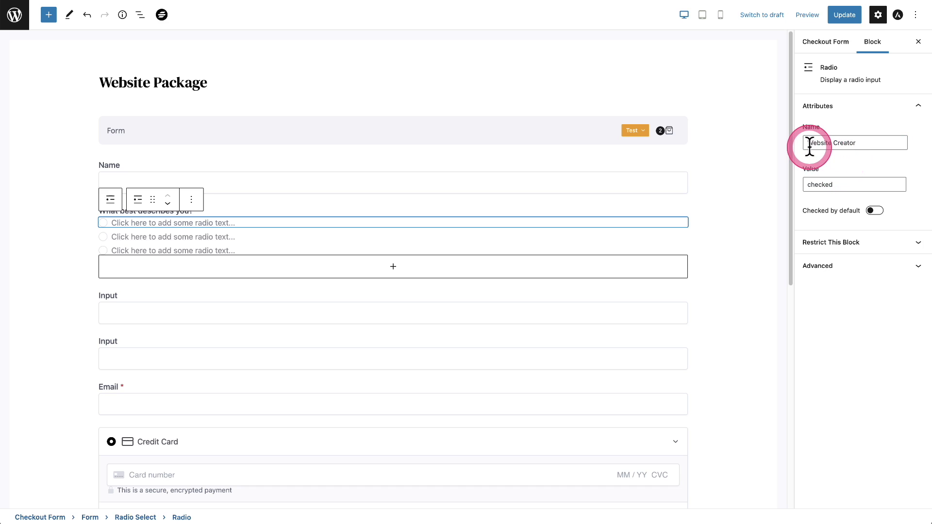
{"action": "double_click", "coordinate": [839, 185]}
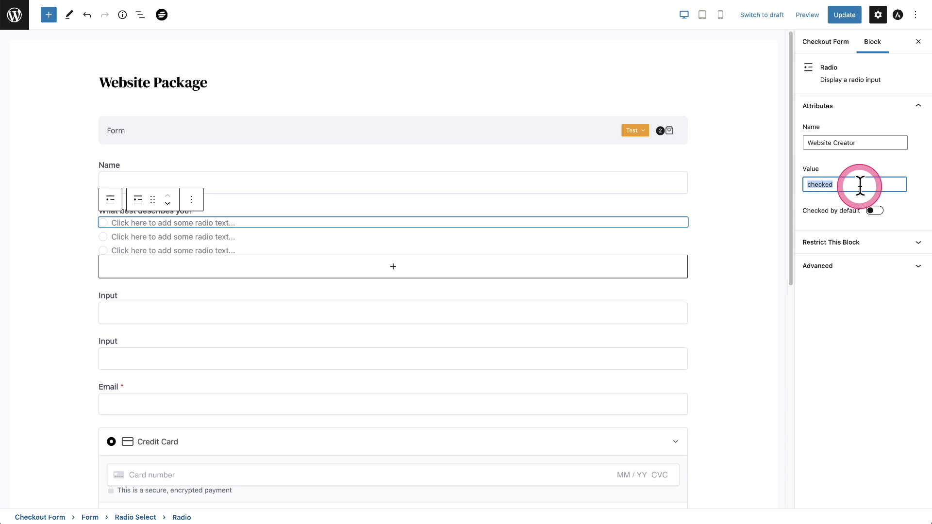
{"action": "type", "text": "yes"}
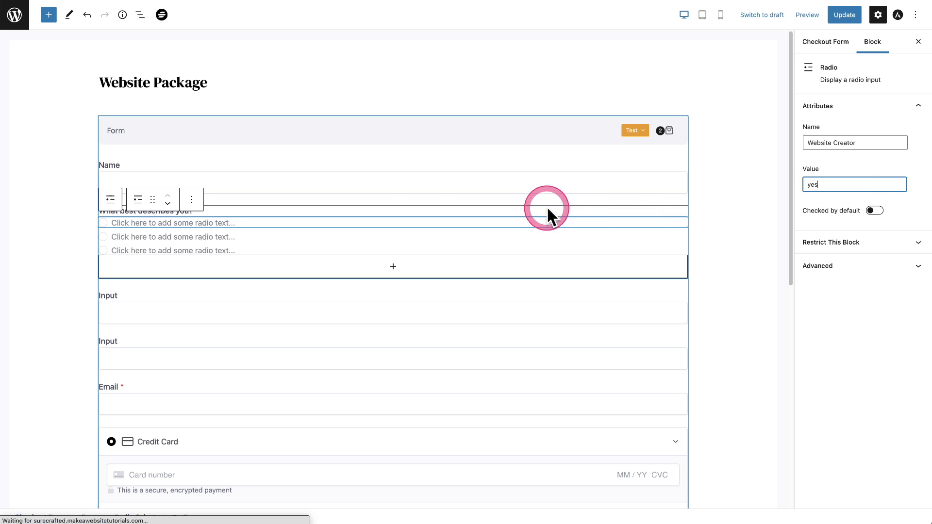
- Enter 'Website Creator' as the first option's visible label text
{"action": "left_click", "coordinate": [127, 222]}
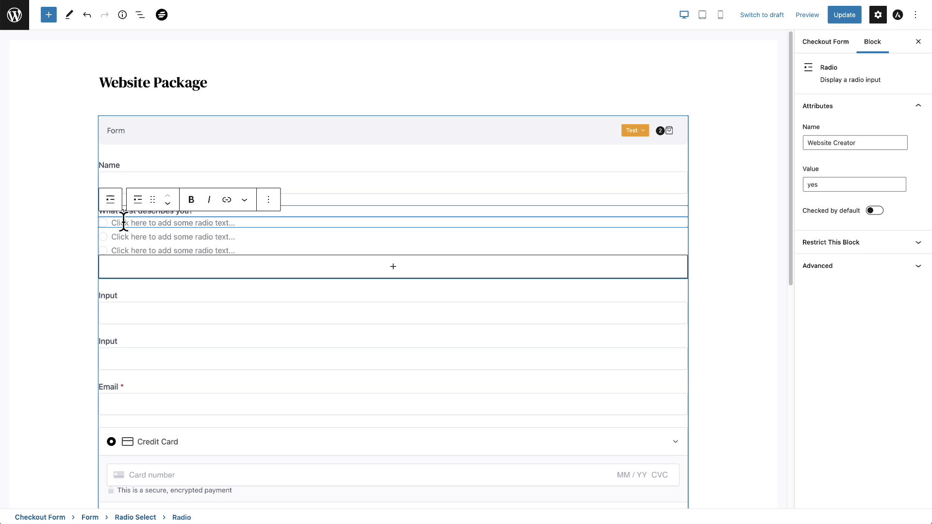
{"action": "type", "text": "Website Creator"}
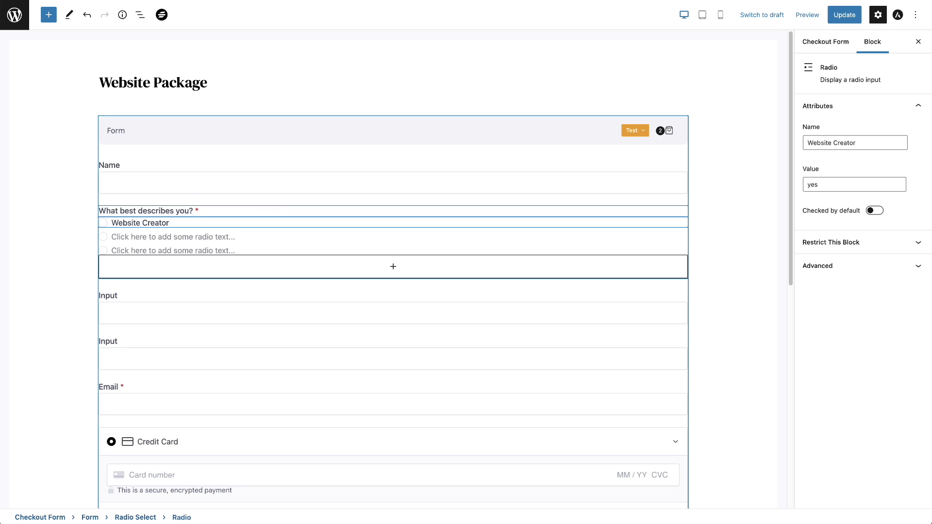
{"action": "left_click", "coordinate": [121, 223]}
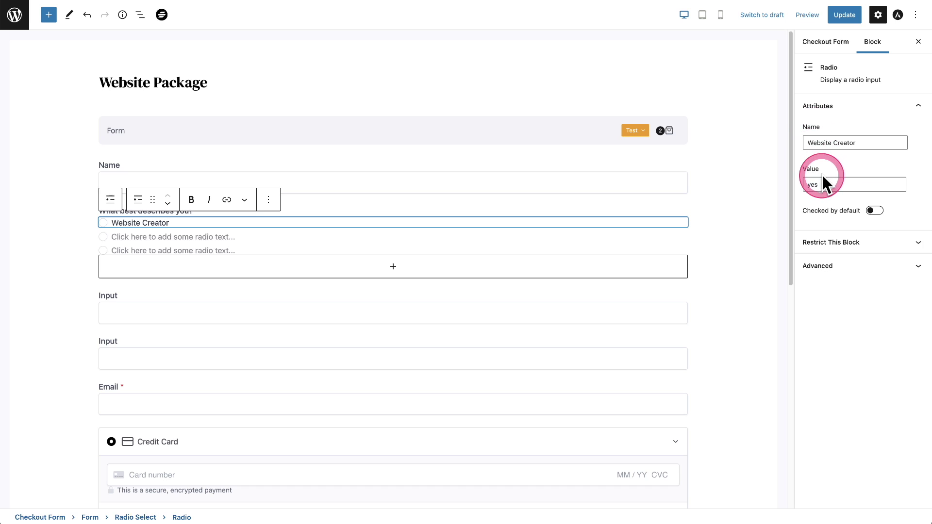
{"action": "left_click", "coordinate": [171, 223]}
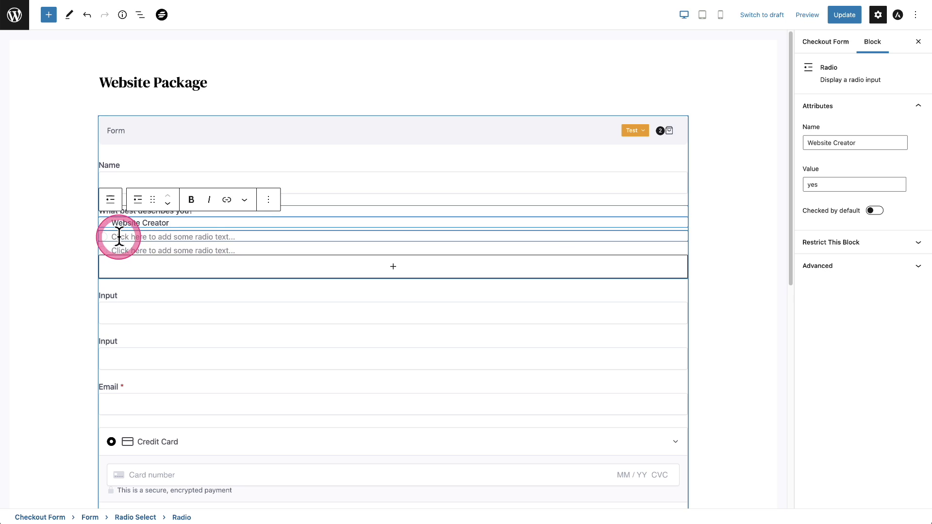
- Label the other options Course Creator and Marketer, and confirm Course Creator's value is yes
{"action": "left_click", "coordinate": [728, 223]}
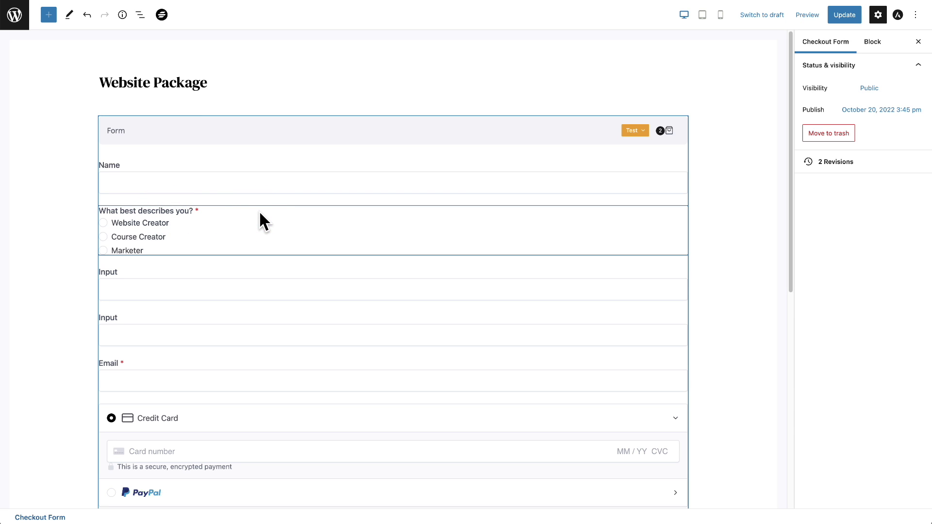
{"action": "left_click_drag", "start_coordinate": [259, 213], "coordinate": [178, 235]}
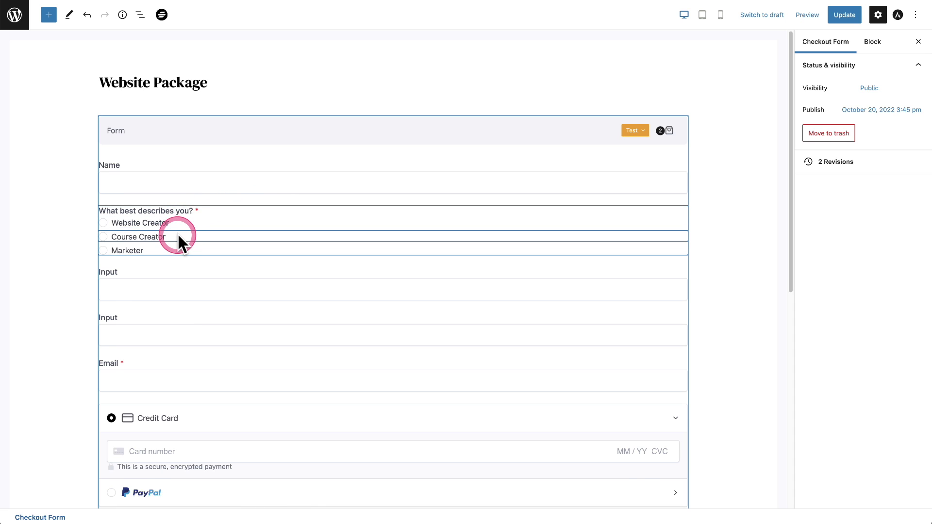
{"action": "left_click", "coordinate": [178, 236]}
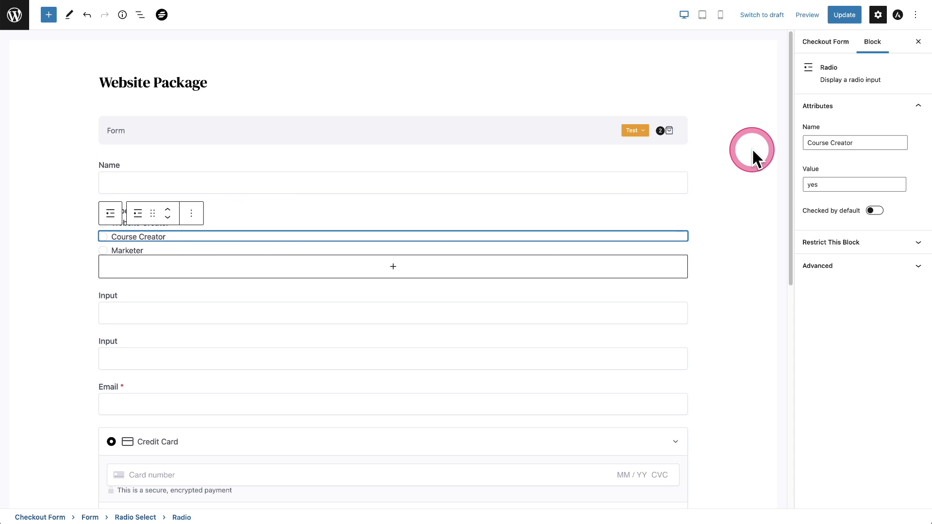
{"action": "left_click", "coordinate": [817, 186]}
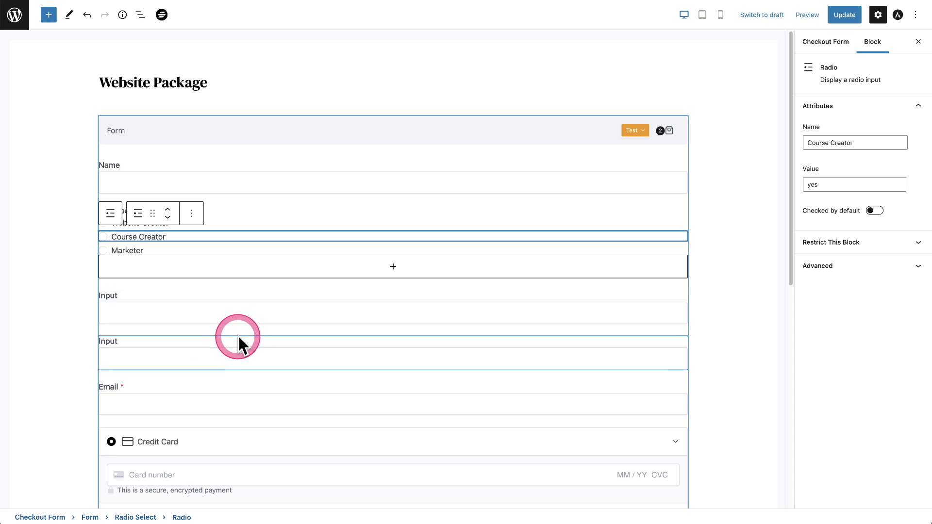
- Make the first text field required, named 'Favorite Color', labelled 'What is you favorite color?'
{"action": "left_click", "coordinate": [207, 296]}
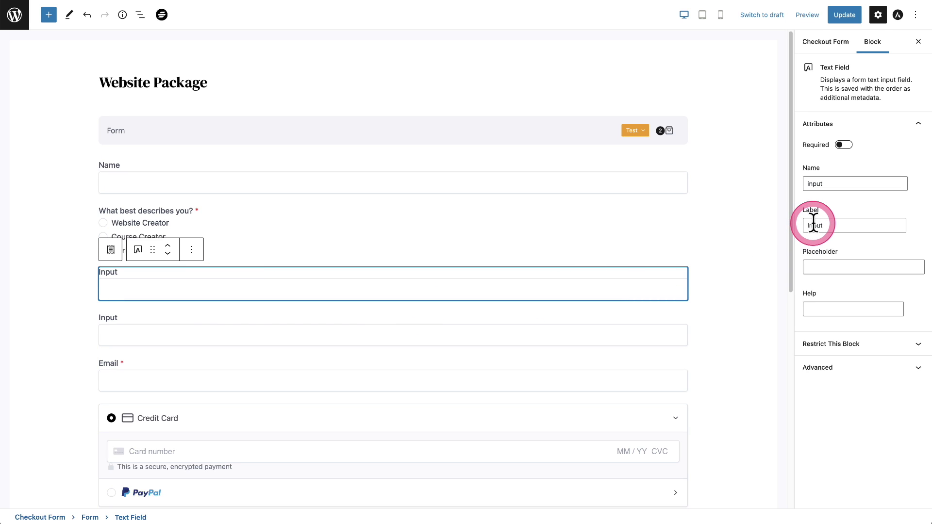
{"action": "left_click", "coordinate": [843, 144]}
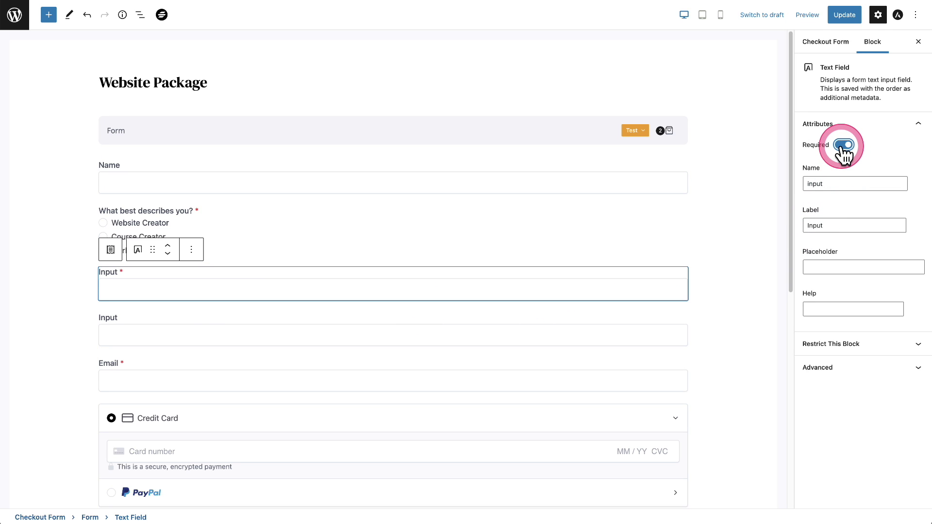
{"action": "left_click", "coordinate": [839, 184]}
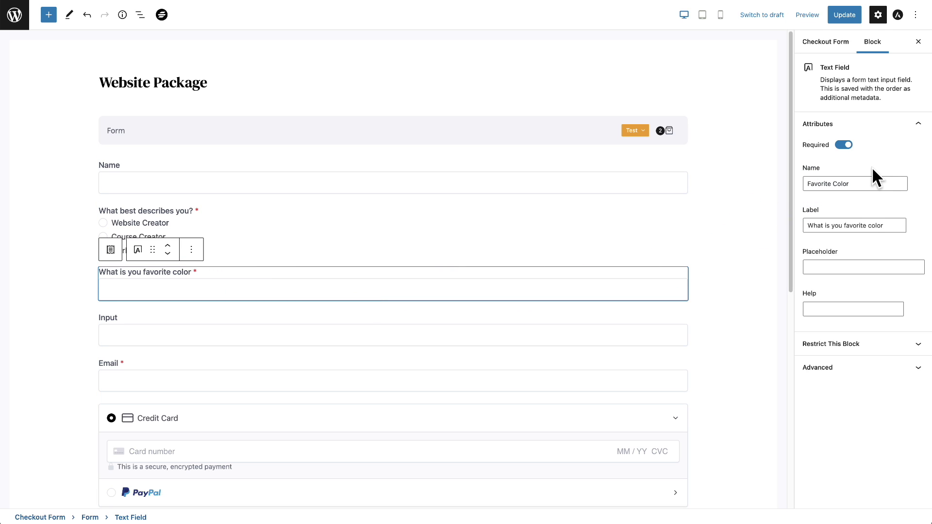
{"action": "left_click", "coordinate": [860, 183]}
{"action": "left_click", "coordinate": [827, 225]}
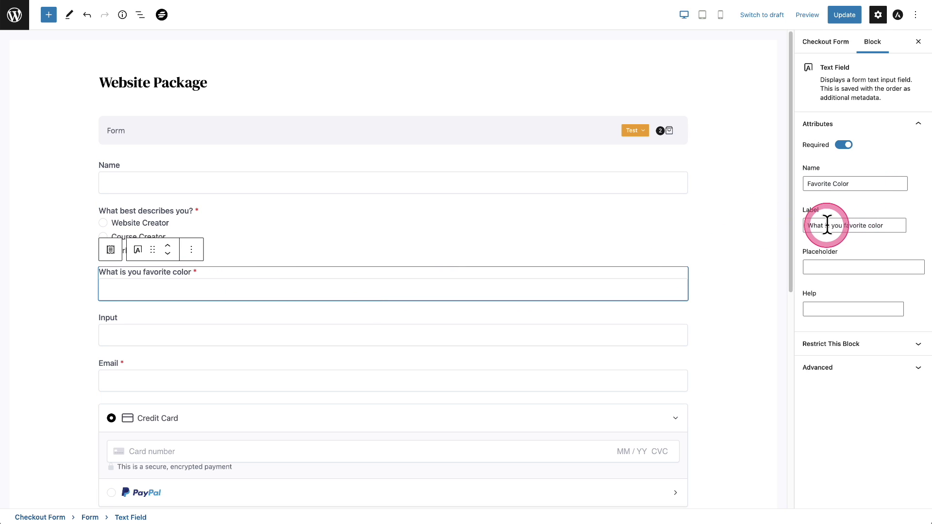
{"action": "left_click", "coordinate": [794, 225]}
{"action": "left_click", "coordinate": [867, 228]}
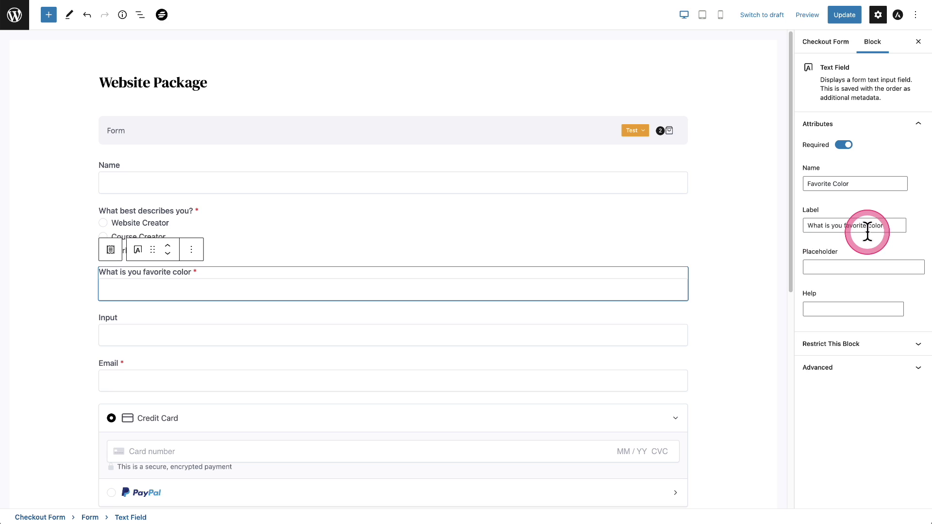
{"action": "left_click", "coordinate": [878, 230]}
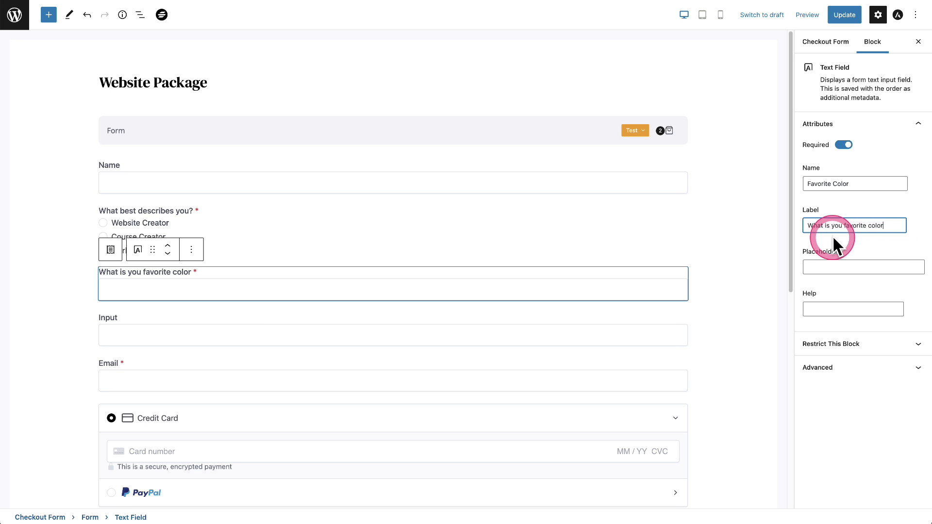
{"action": "type", "text": "?"}
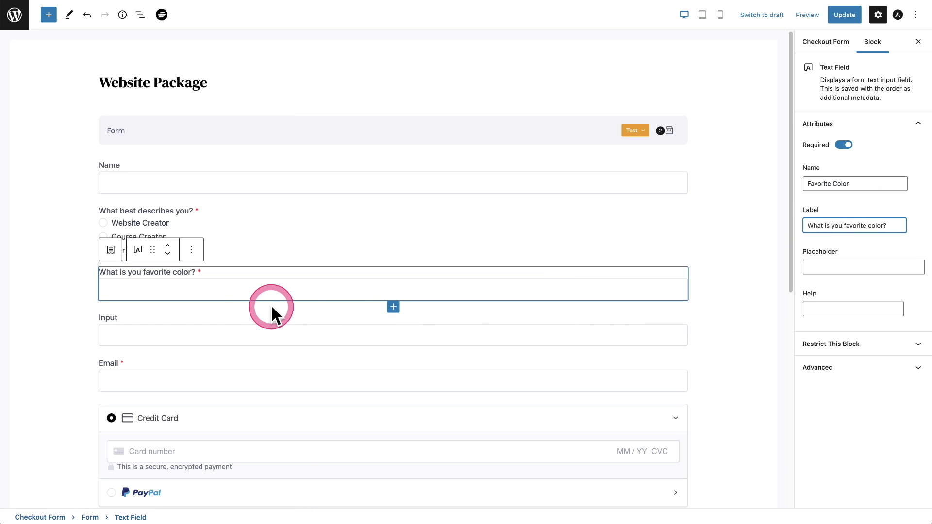
- Give the second text field name 'Graduated', the graduation-year question label, and placeholder 2010
{"action": "left_click", "coordinate": [194, 310]}
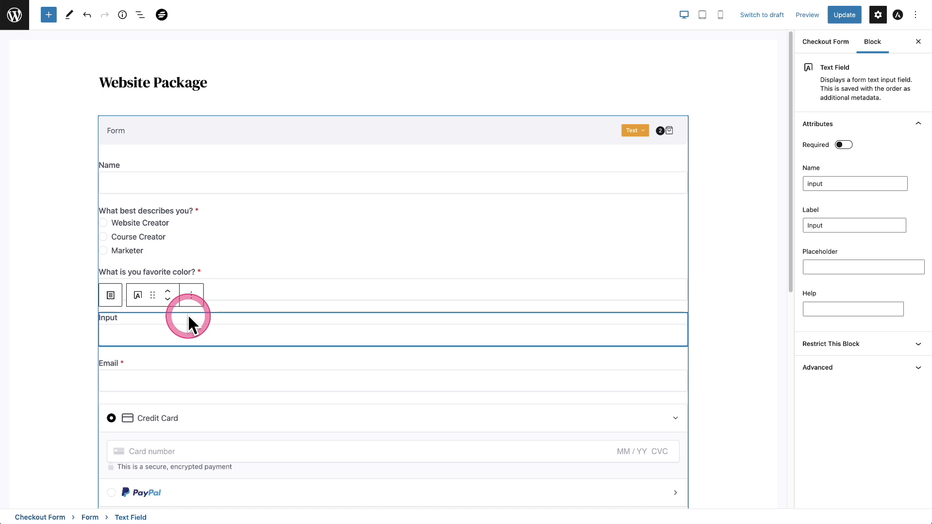
{"action": "left_click", "coordinate": [570, 342]}
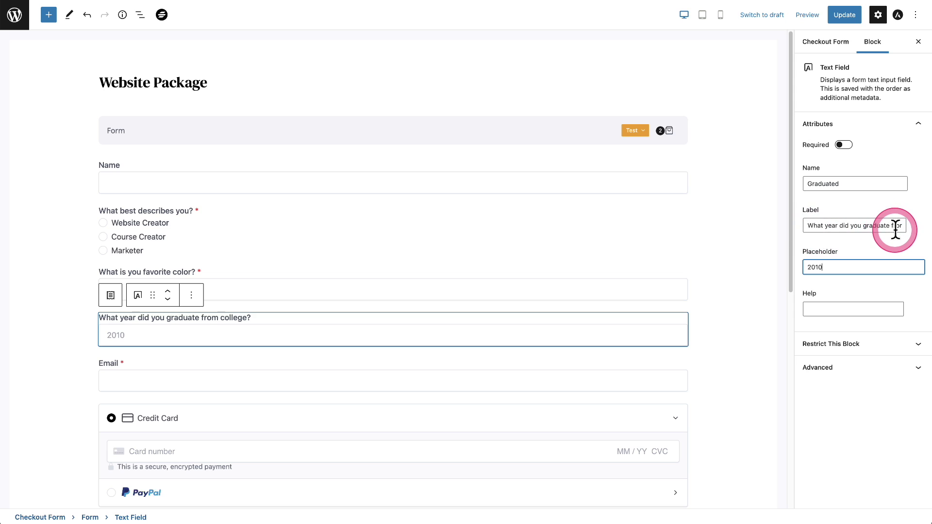
{"action": "left_click_drag", "start_coordinate": [869, 225], "coordinate": [901, 226]}
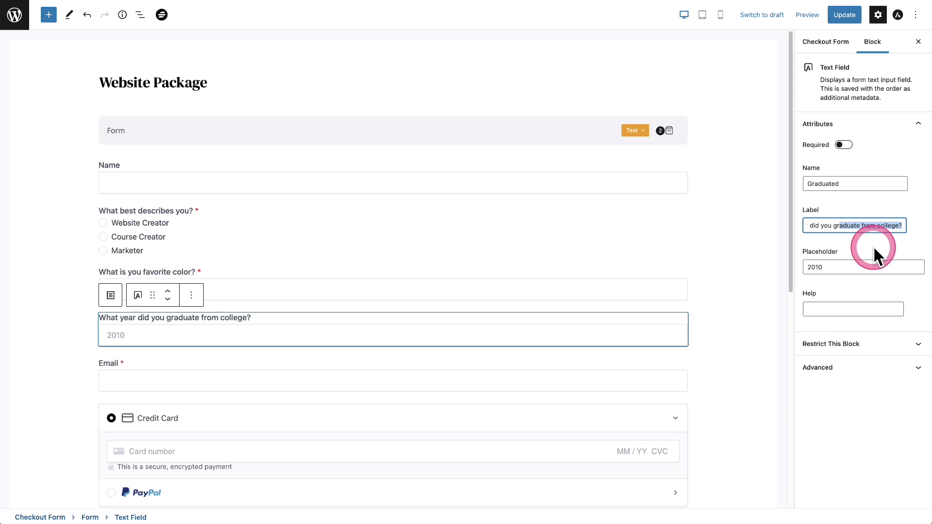
{"action": "left_click", "coordinate": [857, 268]}
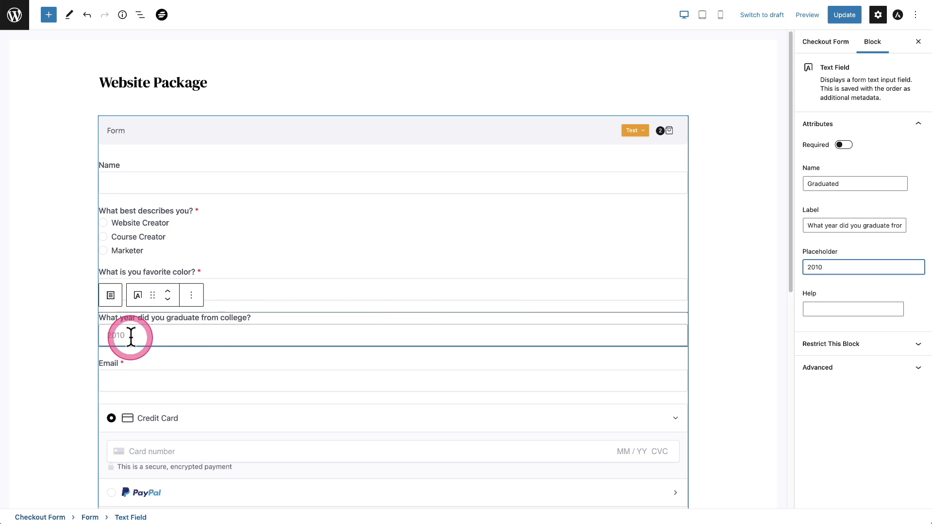
{"action": "mouse_move", "coordinate": [213, 344]}
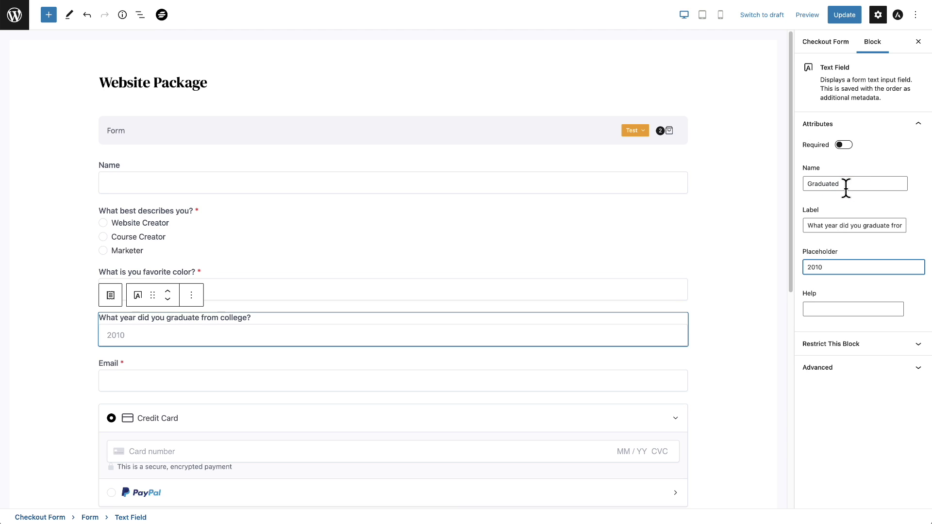
- Save the Website Package checkout form with Update, then return to the Checkout Forms list
{"action": "left_click_drag", "start_coordinate": [780, 232], "coordinate": [754, 266]}
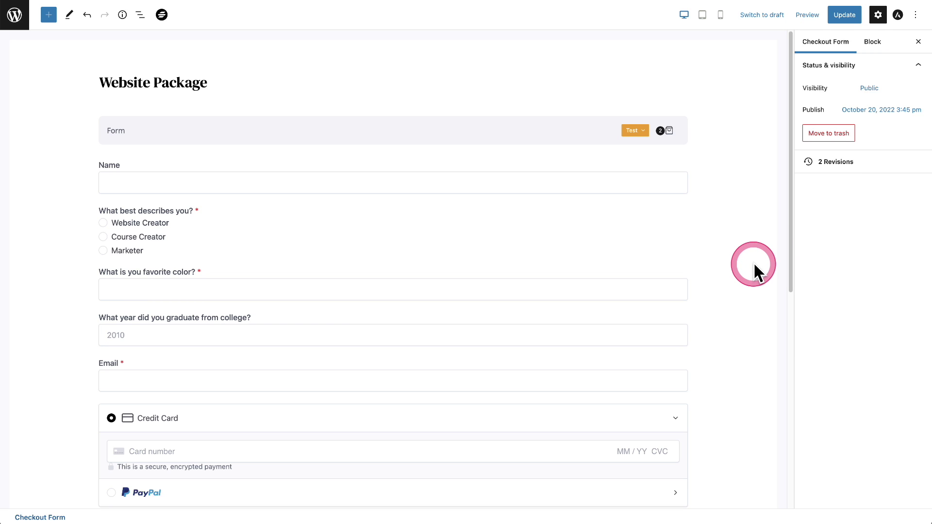
{"action": "scroll", "coordinate": [753, 265], "scroll_direction": "down", "scroll_amount": 1}
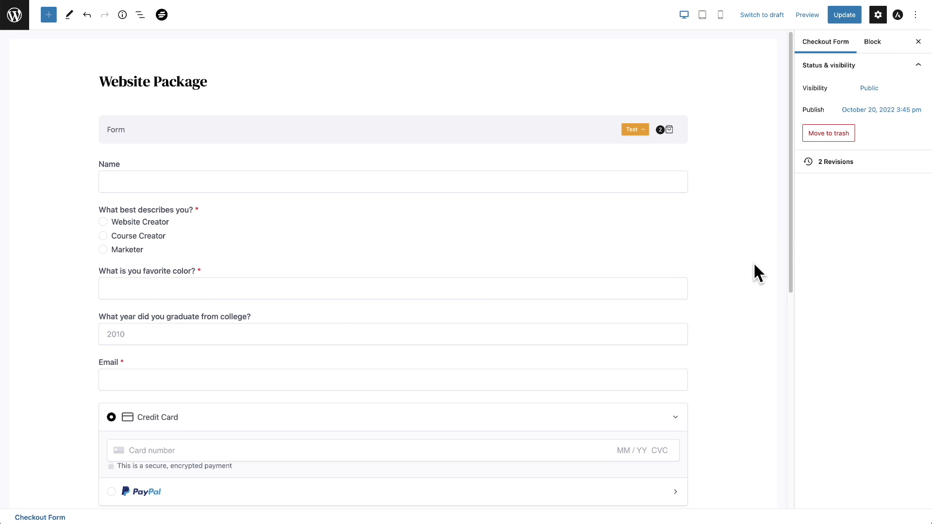
{"action": "scroll", "coordinate": [754, 265], "scroll_direction": "down", "scroll_amount": 1}
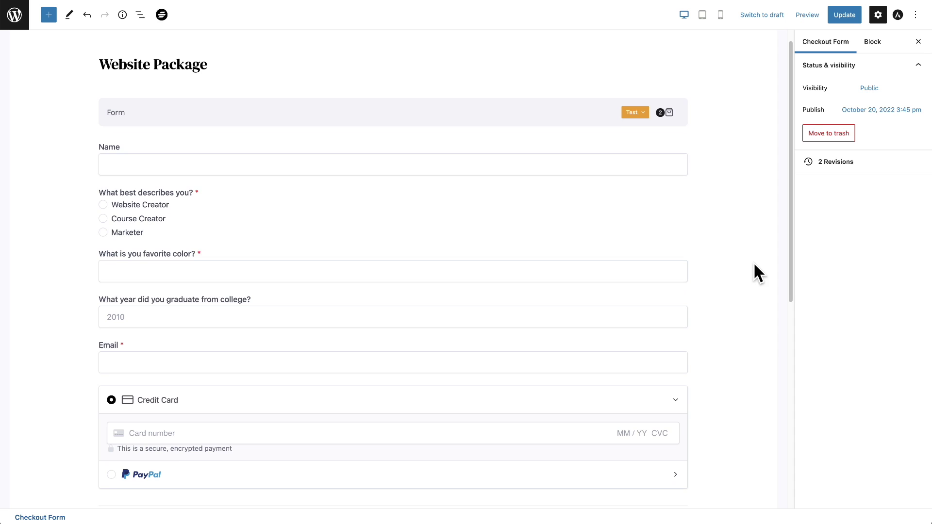
{"action": "left_click_drag", "start_coordinate": [387, 225], "coordinate": [360, 214]}
{"action": "left_click_drag", "start_coordinate": [391, 244], "coordinate": [797, 27]}
{"action": "left_click", "coordinate": [845, 15]}
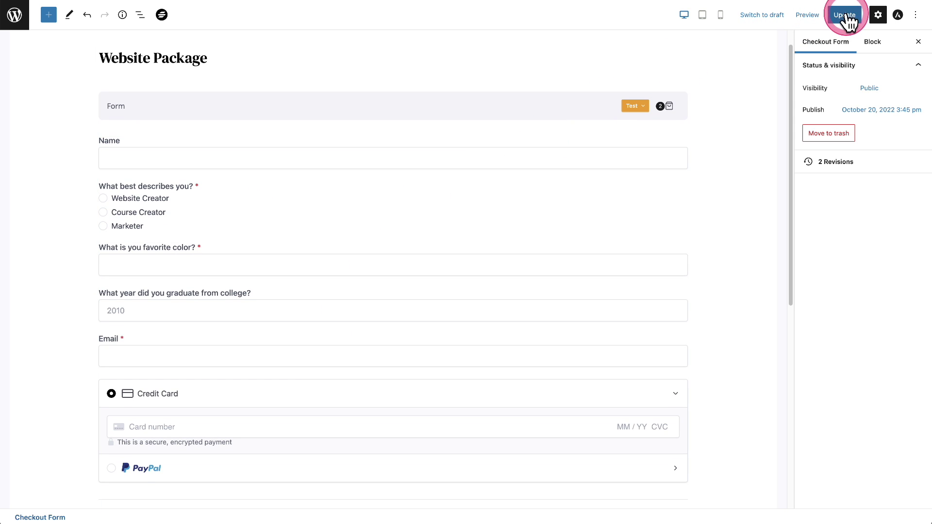
{"action": "left_click", "coordinate": [16, 16]}
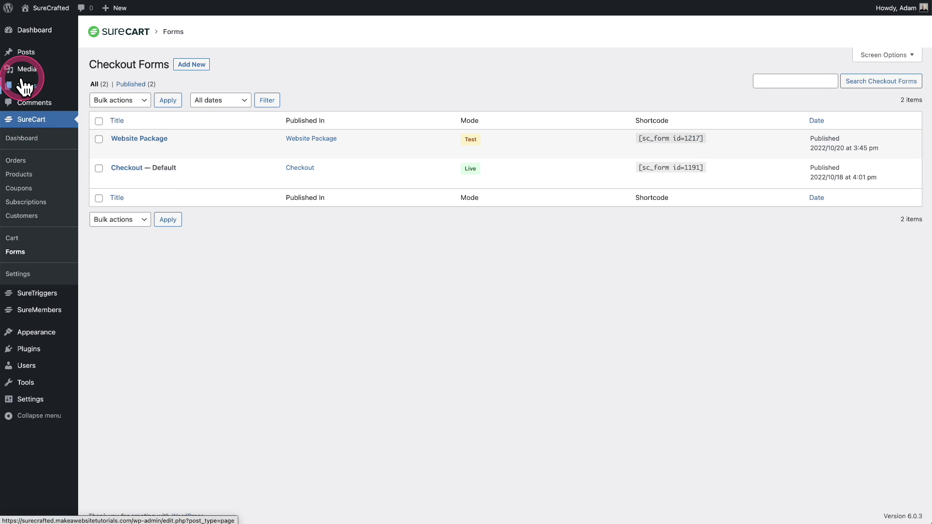
- View the live Website Package page from Pages and review its graduation-year and other custom questions
{"action": "left_click", "coordinate": [24, 86]}
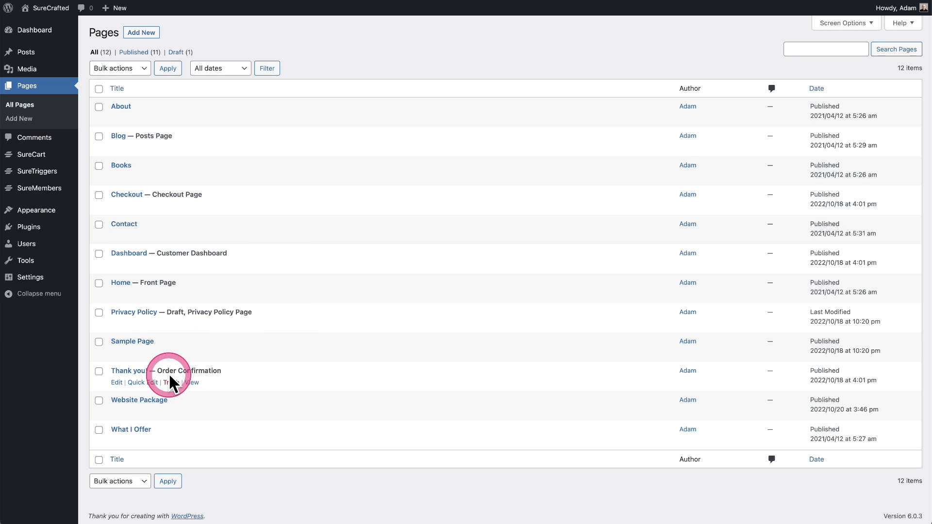
{"action": "left_click", "coordinate": [191, 411]}
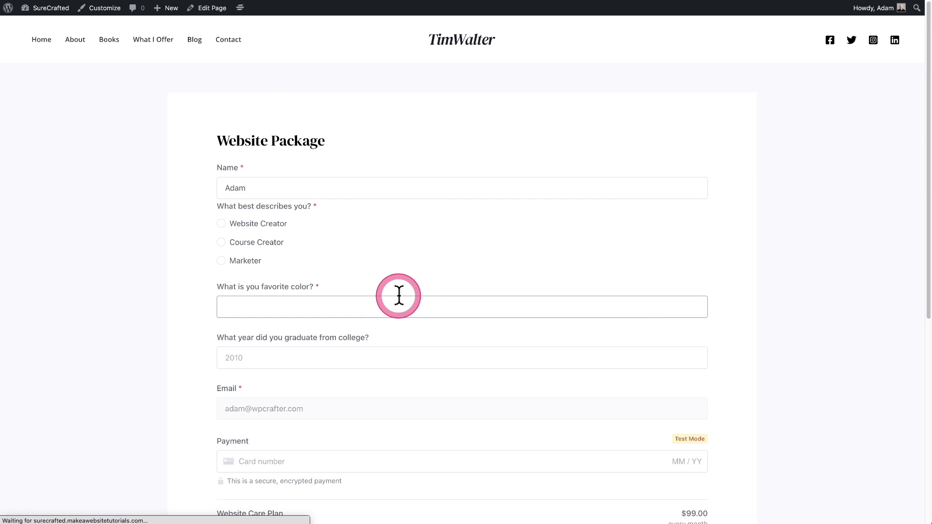
{"action": "scroll", "coordinate": [459, 248], "scroll_direction": "down", "scroll_amount": 1}
{"action": "scroll", "coordinate": [459, 240], "scroll_direction": "up", "scroll_amount": 1}
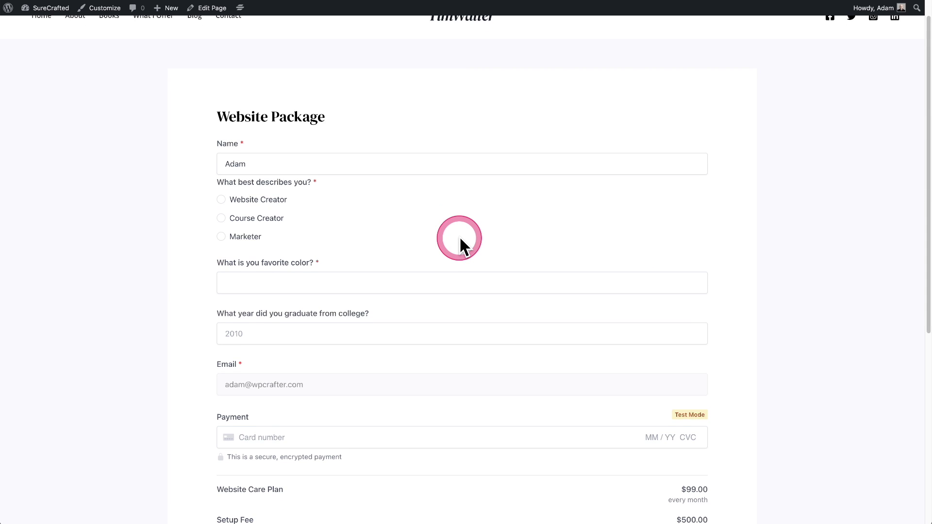
{"action": "scroll", "coordinate": [460, 239], "scroll_direction": "down", "scroll_amount": 1}
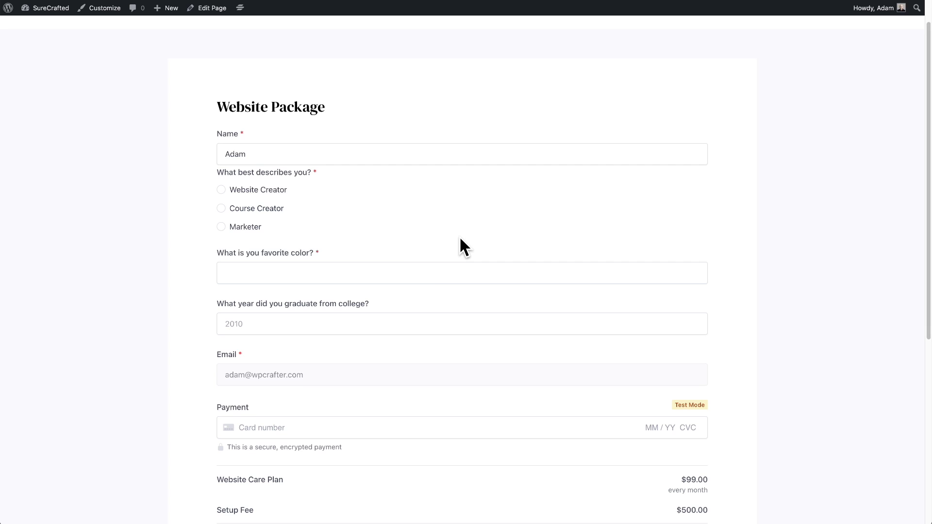
{"action": "left_click_drag", "start_coordinate": [368, 305], "coordinate": [204, 304]}
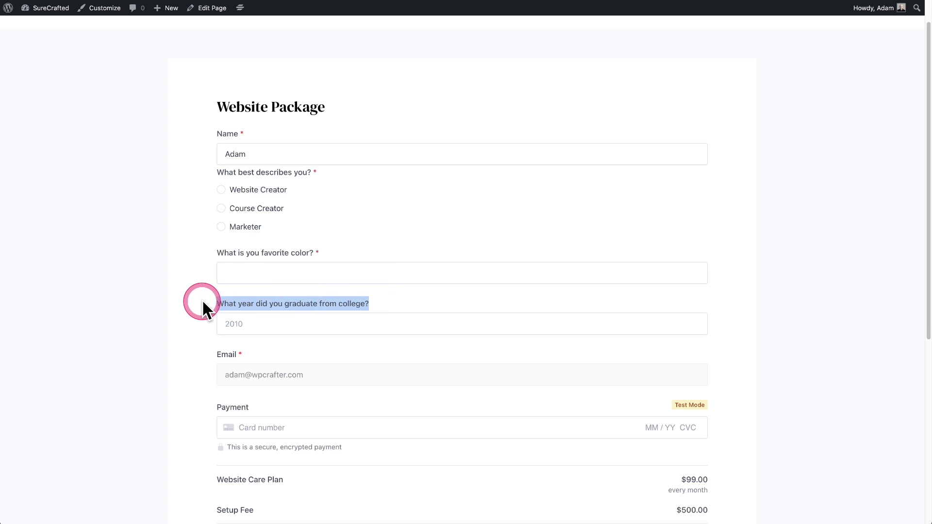
{"action": "left_click", "coordinate": [297, 307]}
{"action": "scroll", "coordinate": [297, 302], "scroll_direction": "down", "scroll_amount": 5}
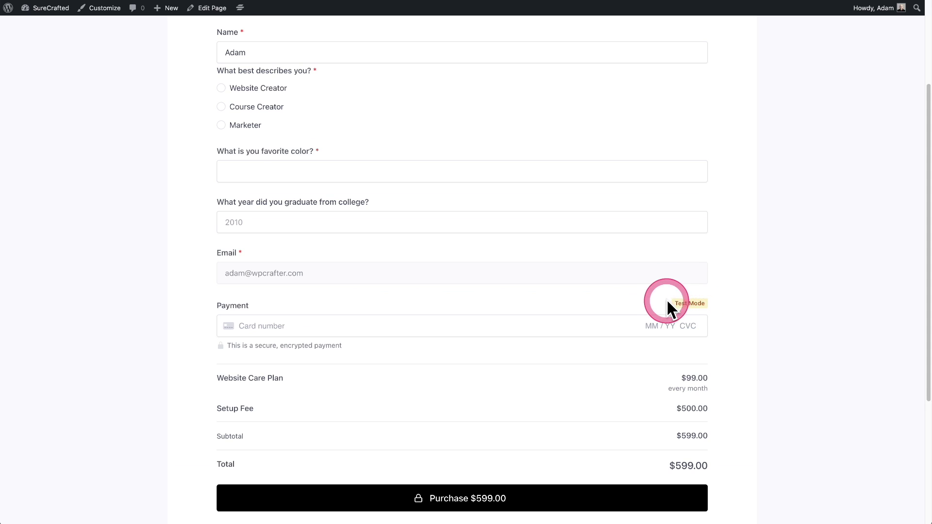
{"action": "scroll", "coordinate": [336, 320], "scroll_direction": "down", "scroll_amount": 3}
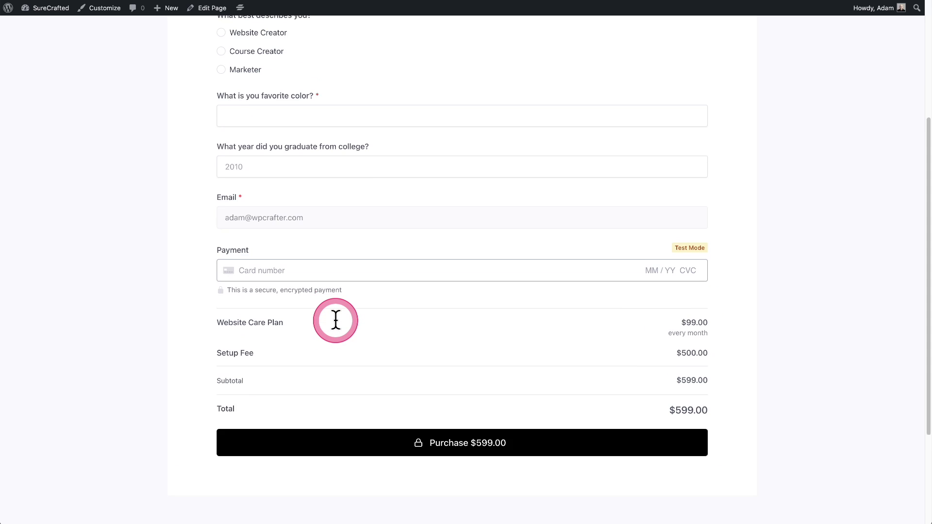
{"action": "scroll", "coordinate": [335, 319], "scroll_direction": "up", "scroll_amount": 5}
- Choose Website Creator as the buyer's role on the checkout form
{"action": "left_click", "coordinate": [275, 222]}
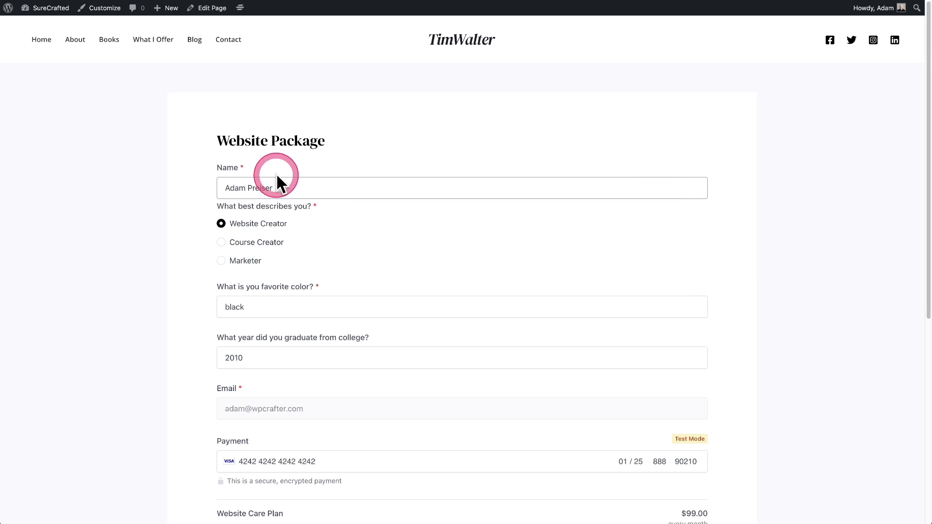
{"action": "scroll", "coordinate": [406, 235], "scroll_direction": "down", "scroll_amount": 1}
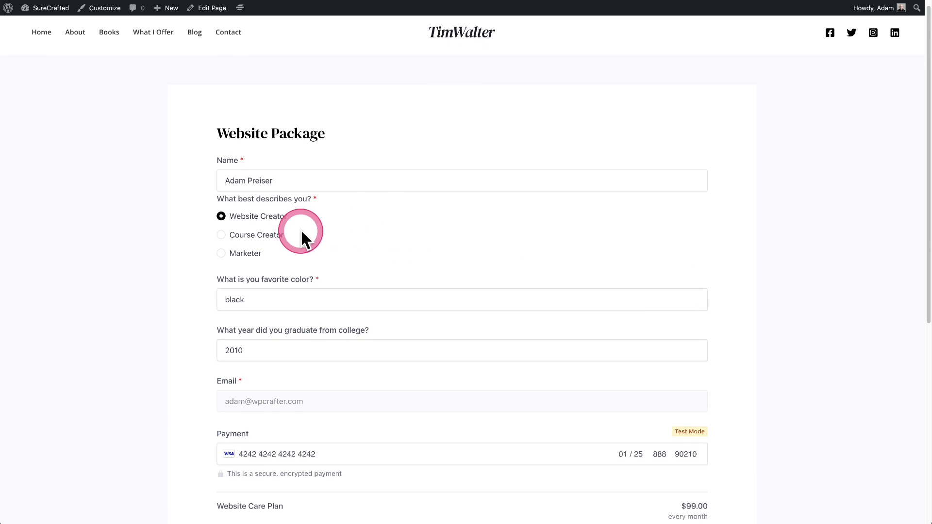
{"action": "scroll", "coordinate": [413, 238], "scroll_direction": "down", "scroll_amount": 3}
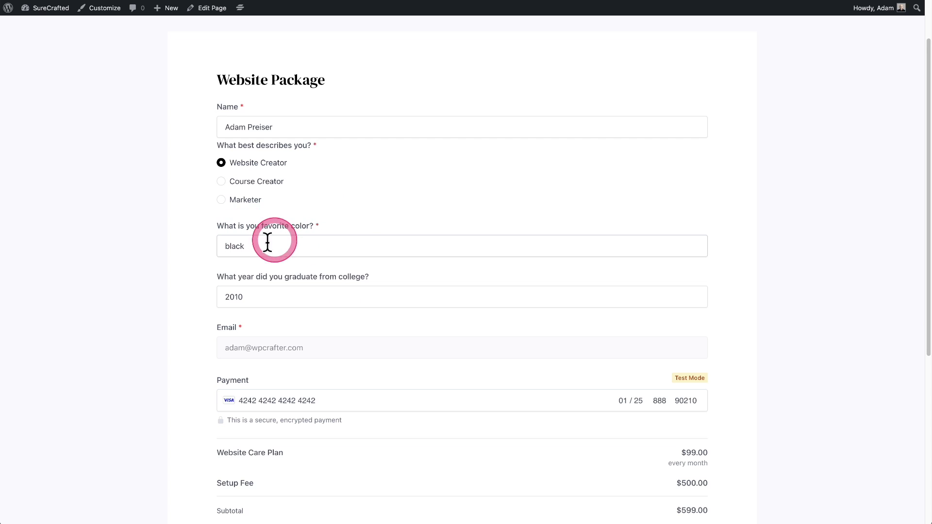
{"action": "scroll", "coordinate": [315, 263], "scroll_direction": "down", "scroll_amount": 2}
- Change the graduation year from 2010 to 2005
{"action": "left_click", "coordinate": [316, 263]}
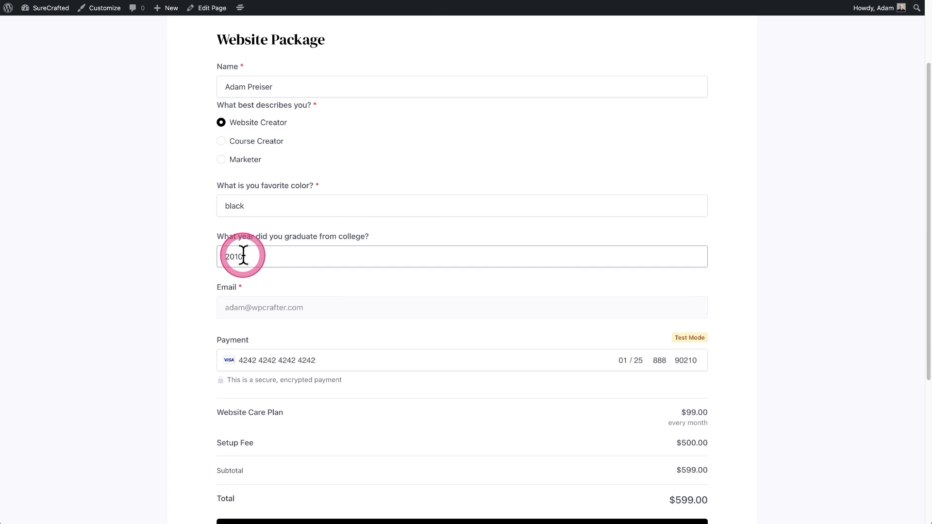
{"action": "left_click_drag", "start_coordinate": [239, 258], "coordinate": [243, 257]}
{"action": "key", "text": "BackSpace"}
{"action": "key", "text": "BackSpace"}
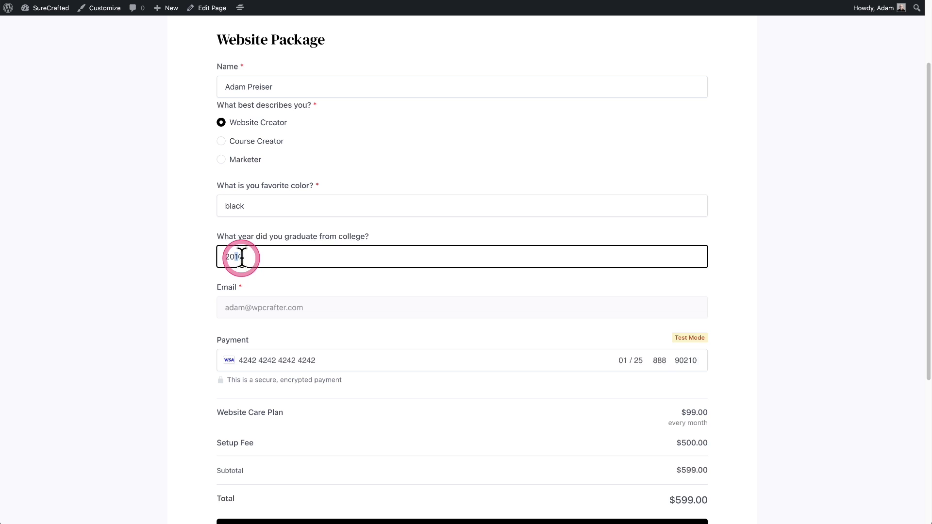
{"action": "type", "text": "05"}
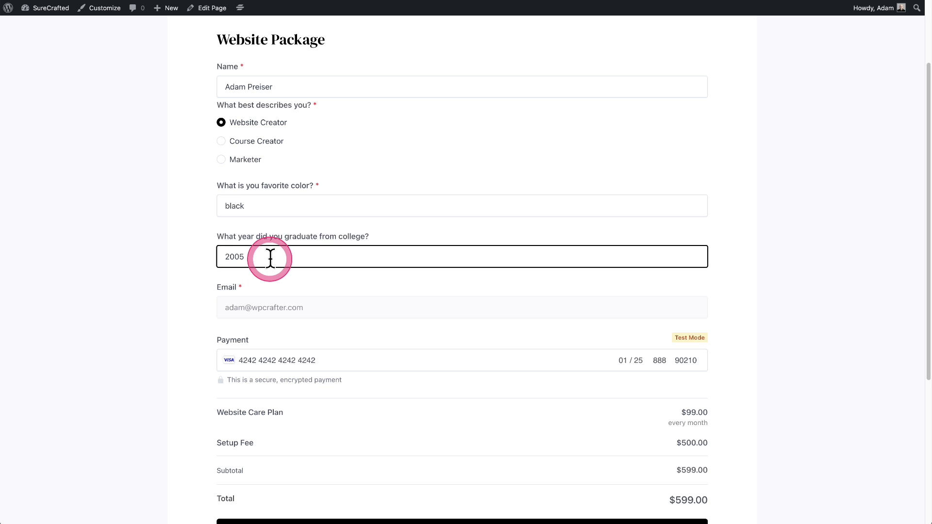
{"action": "scroll", "coordinate": [383, 307], "scroll_direction": "down", "scroll_amount": 3}
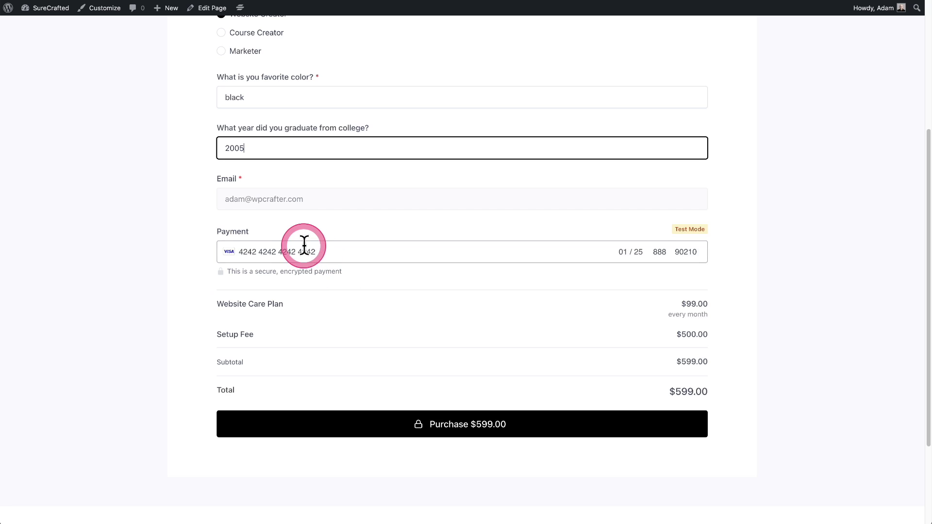
{"action": "scroll", "coordinate": [387, 303], "scroll_direction": "down", "scroll_amount": 1}
{"action": "scroll", "coordinate": [388, 308], "scroll_direction": "down", "scroll_amount": 1}
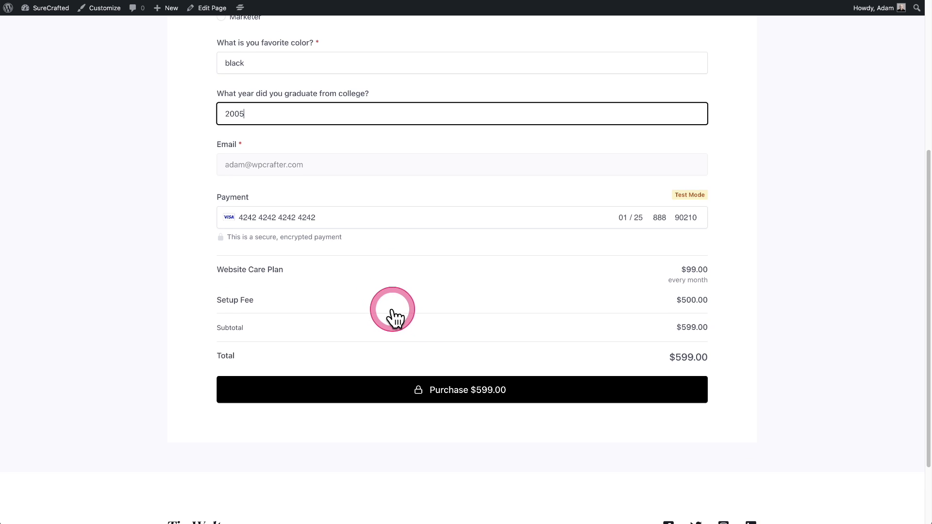
- Submit the $599.00 Website Package purchase
{"action": "left_click", "coordinate": [485, 398]}
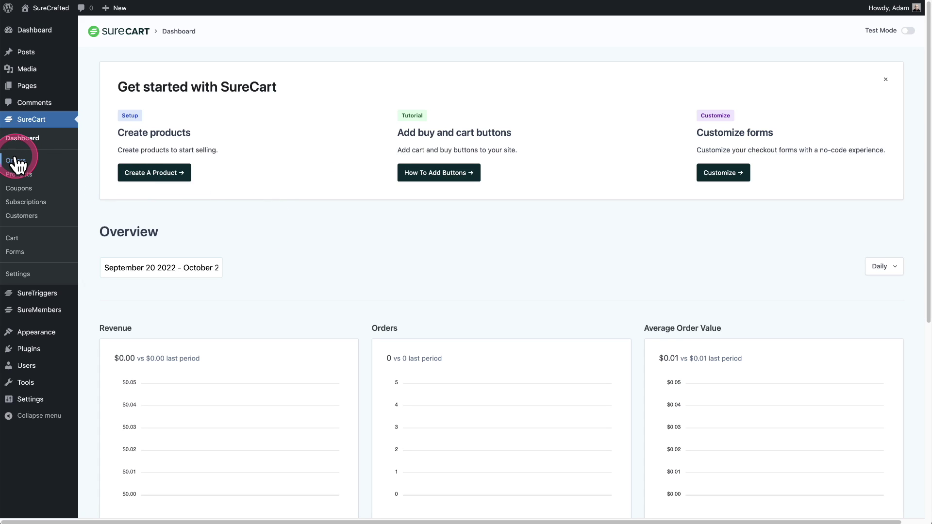
- Open the newest $599.00 order from SureCart Orders
{"action": "left_click", "coordinate": [15, 160]}
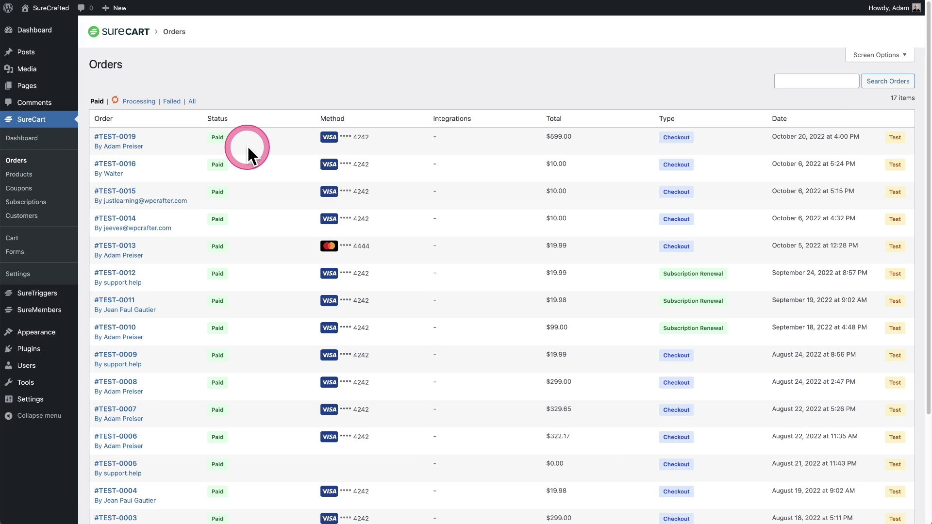
{"action": "left_click", "coordinate": [117, 137]}
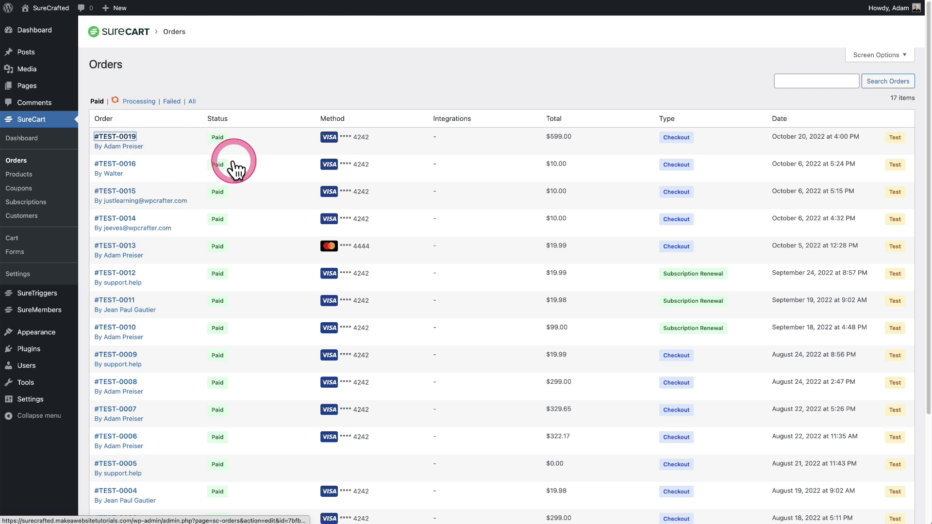
{"action": "scroll", "coordinate": [525, 251], "scroll_direction": "down", "scroll_amount": 1}
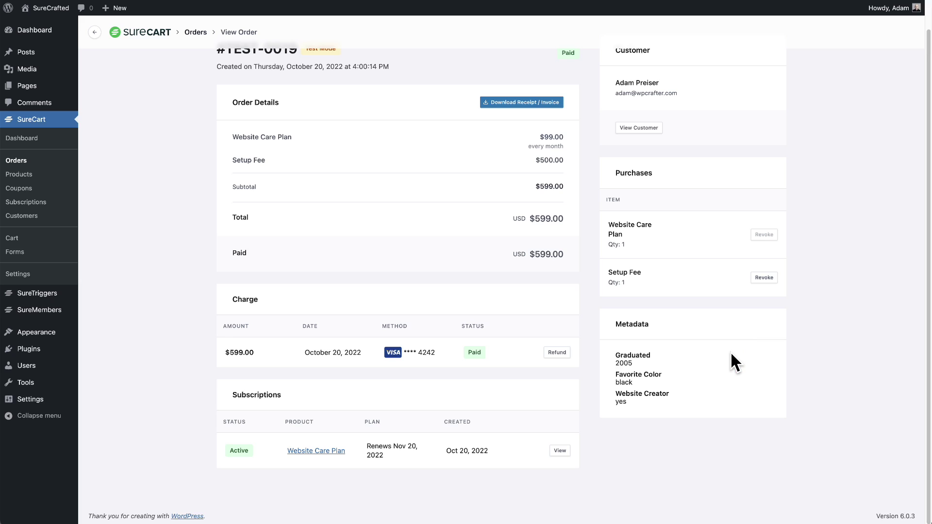
- Check the metadata values: Graduated 2005, Favorite Color black, Website Creator yes
{"action": "double_click", "coordinate": [631, 363]}
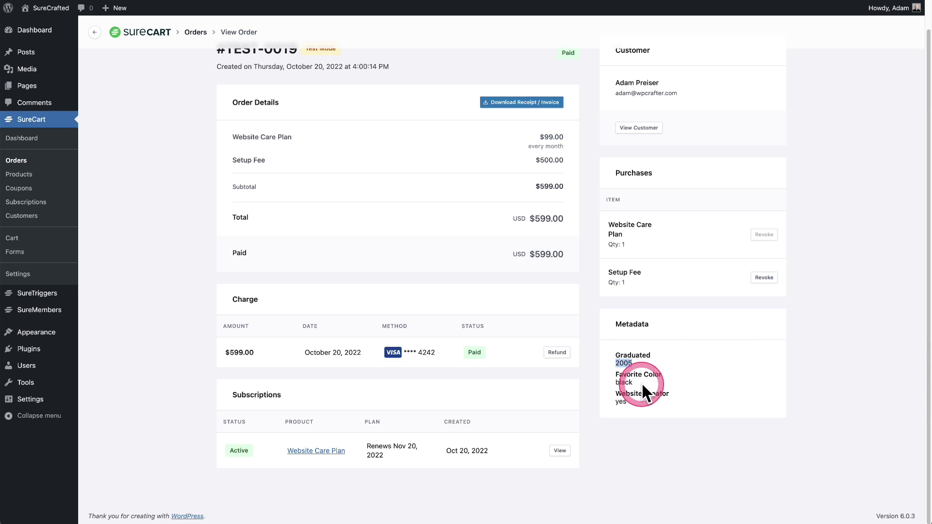
{"action": "double_click", "coordinate": [623, 383]}
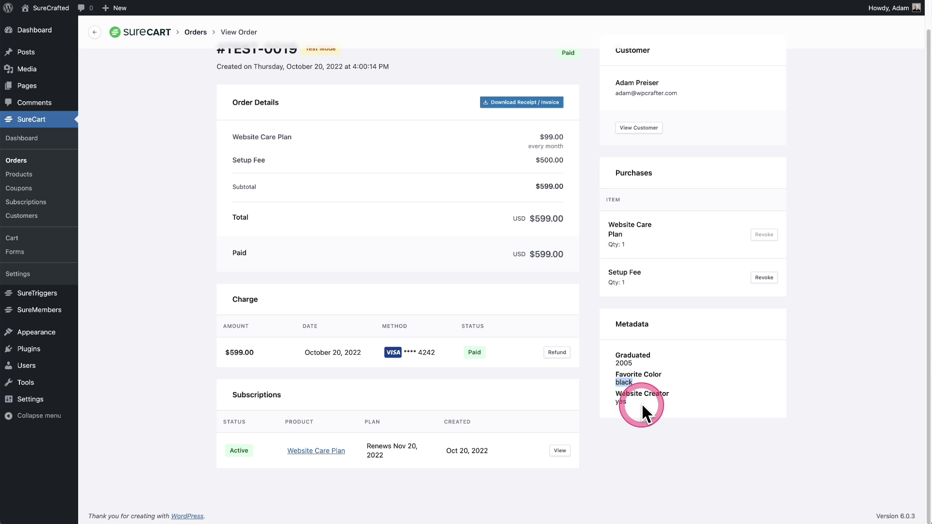
{"action": "double_click", "coordinate": [615, 402]}
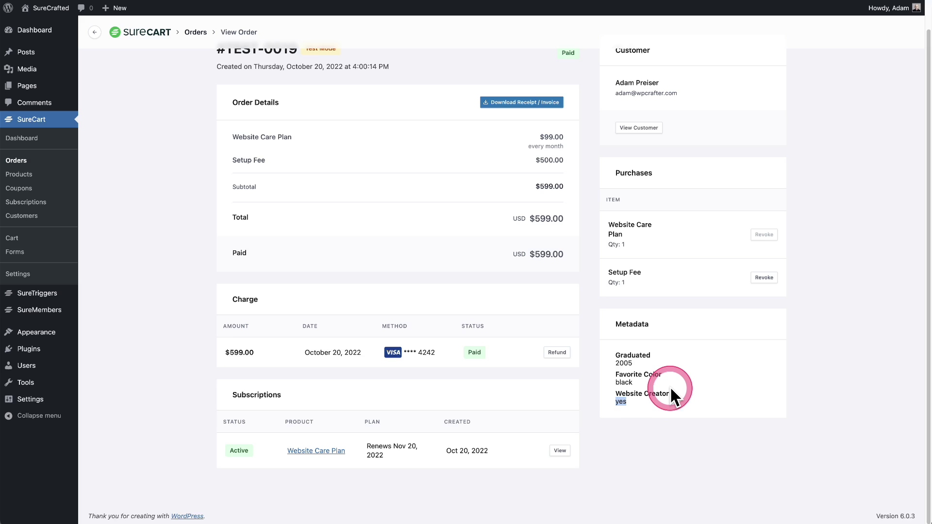
{"action": "left_click_drag", "start_coordinate": [670, 393], "coordinate": [619, 393]}
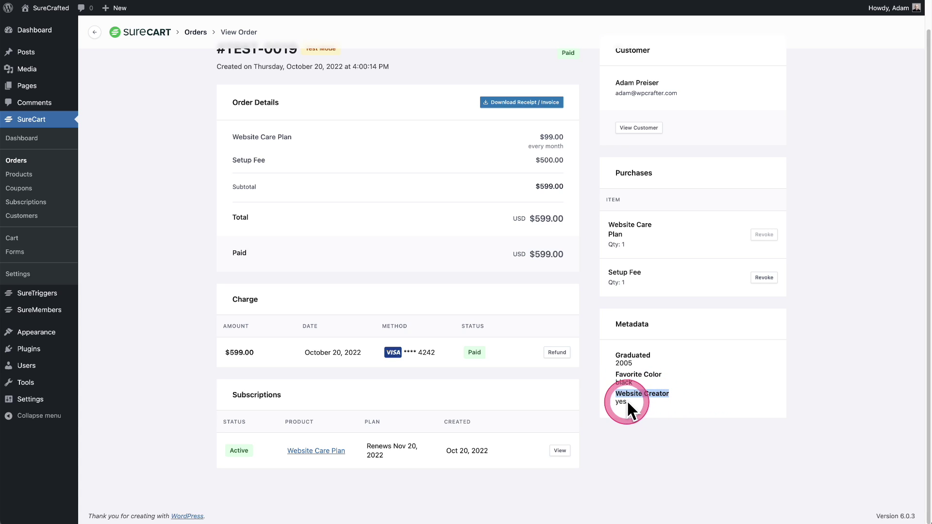
{"action": "left_click_drag", "start_coordinate": [618, 402], "coordinate": [633, 407]}
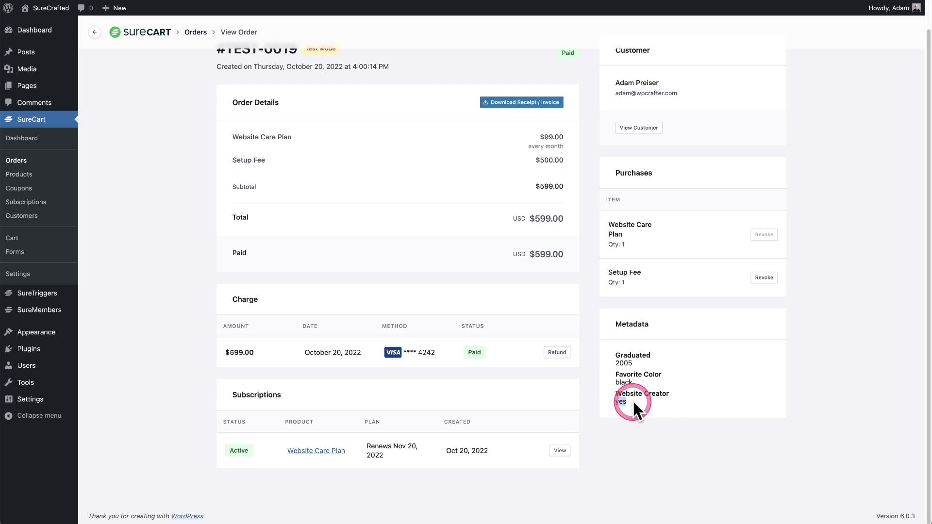
{"action": "left_click", "coordinate": [689, 408]}
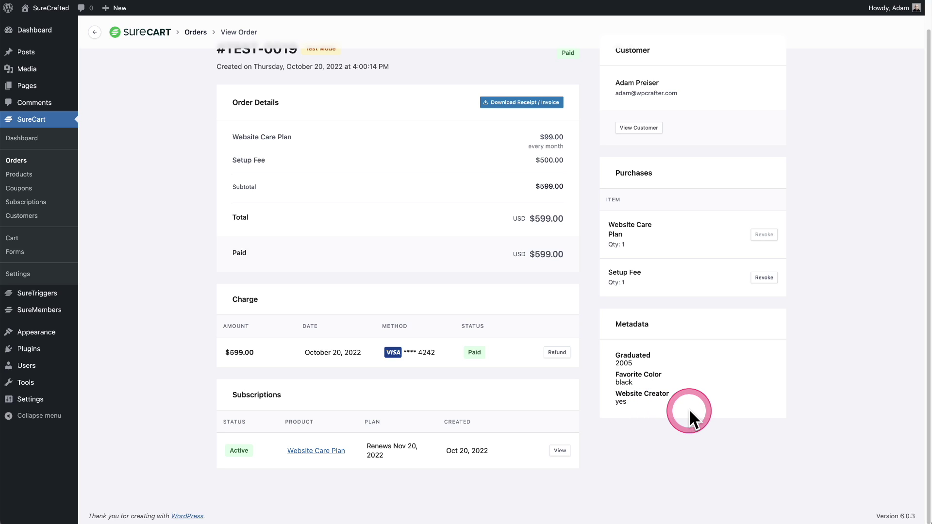